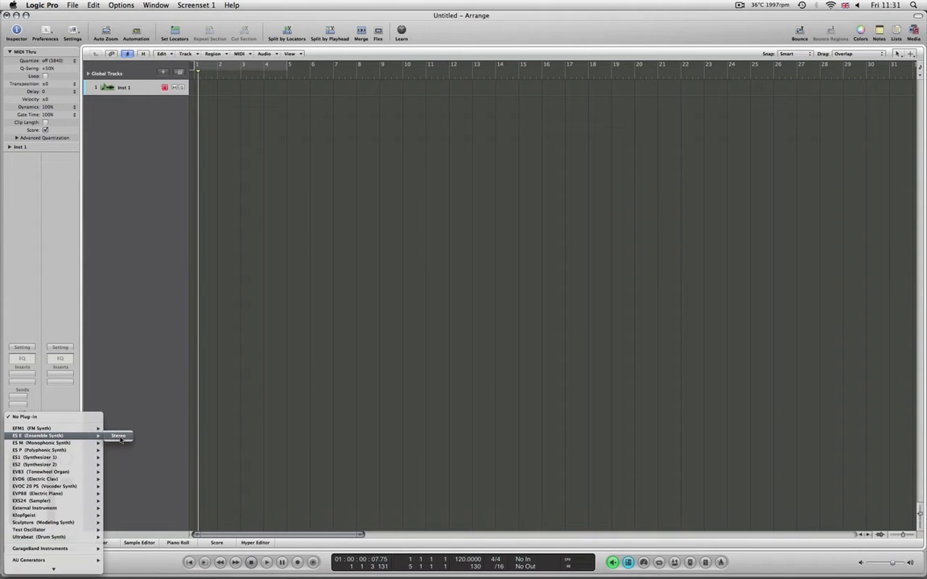
- Load a stereo ES E instrument on the Inst 1 track and set its Neg. Bender Range to 2
click(119, 436)
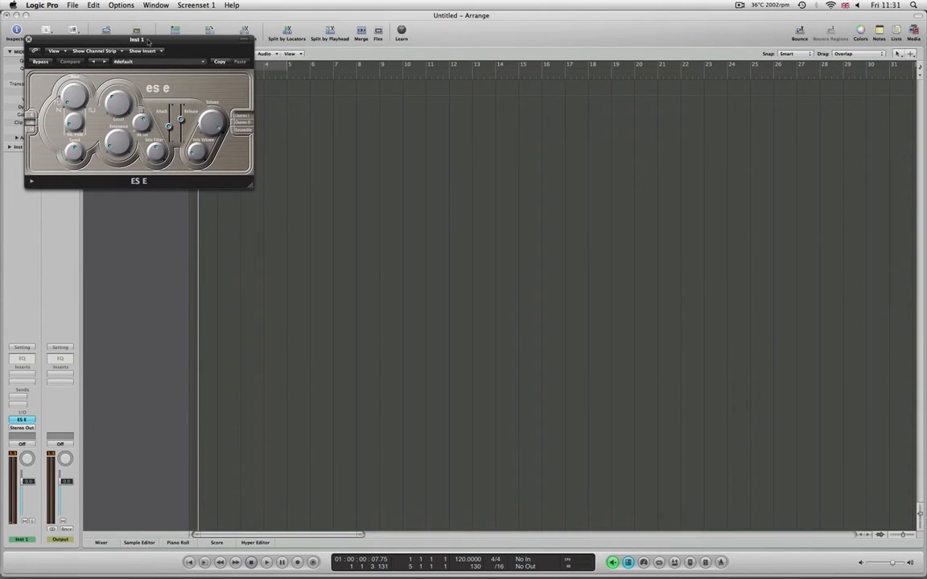
drag(149, 41, 455, 148)
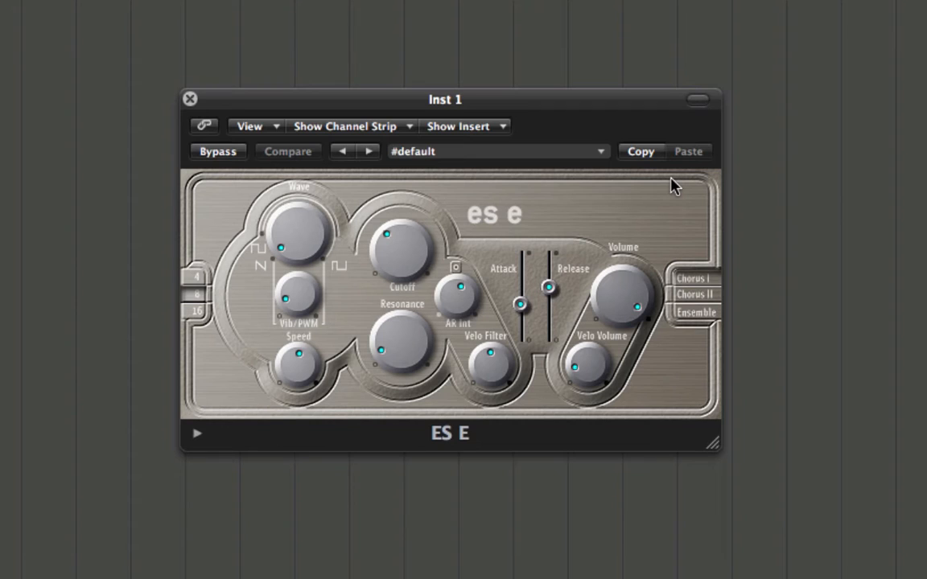
click(197, 436)
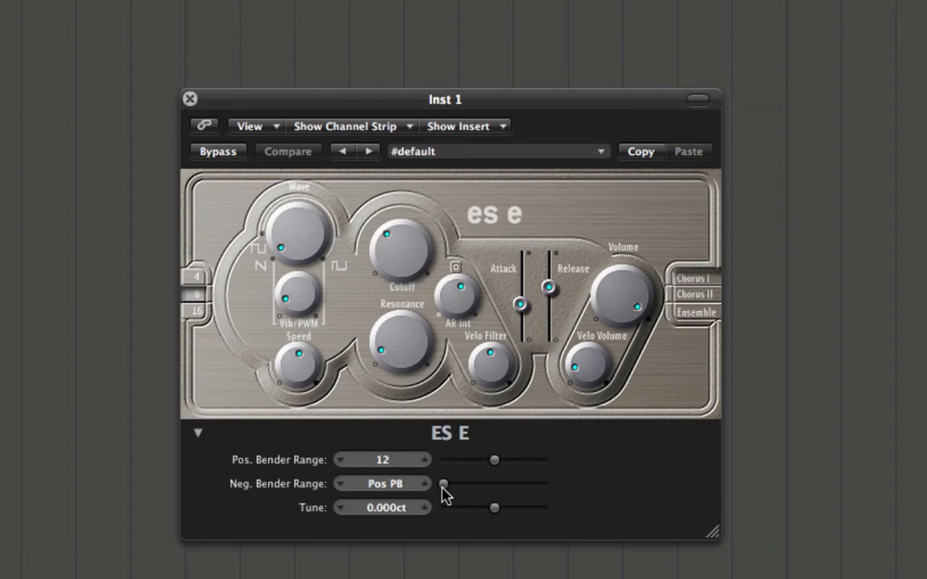
drag(445, 486, 457, 487)
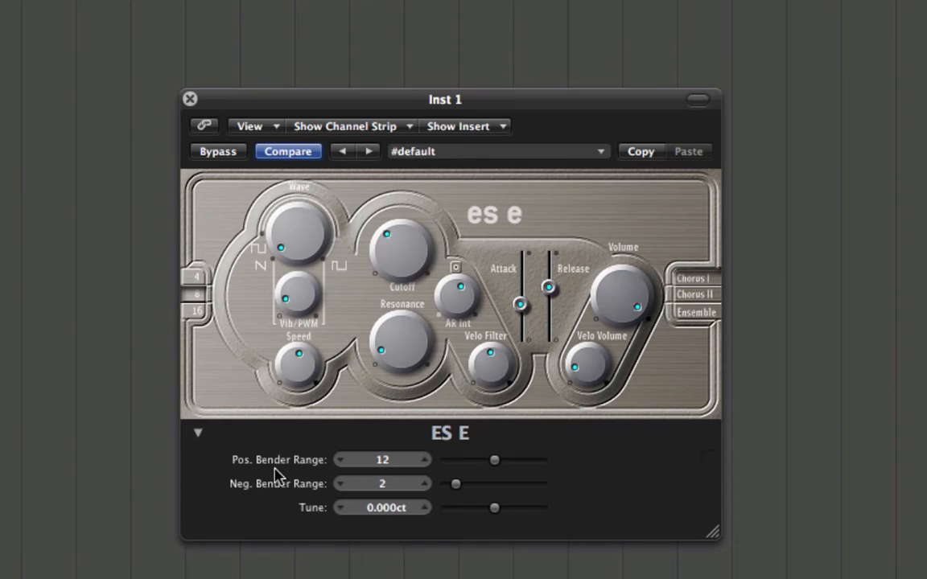
click(196, 436)
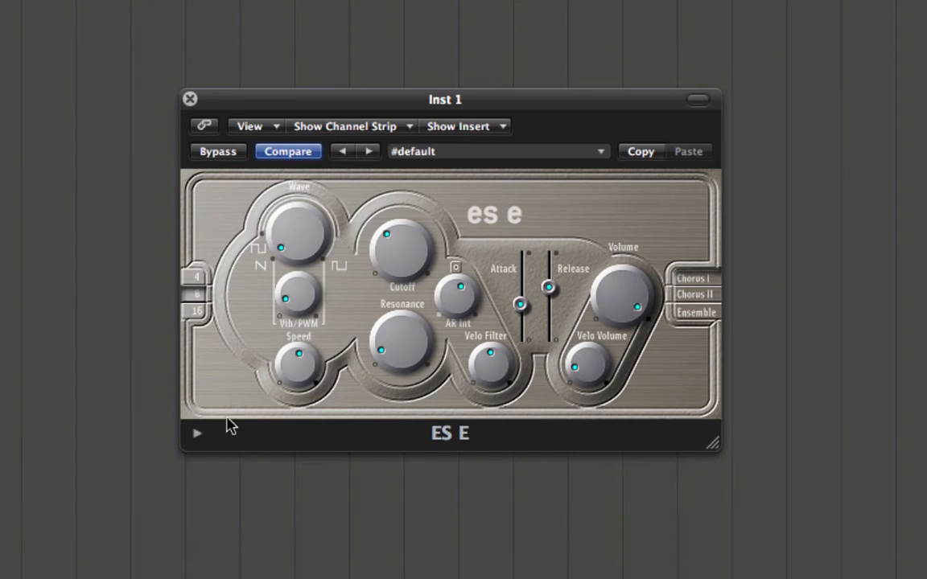
- Compare the ES E's 4, 8 and 16 octave settings and leave it on 4
click(195, 298)
click(194, 279)
click(194, 295)
click(194, 311)
click(193, 292)
click(193, 279)
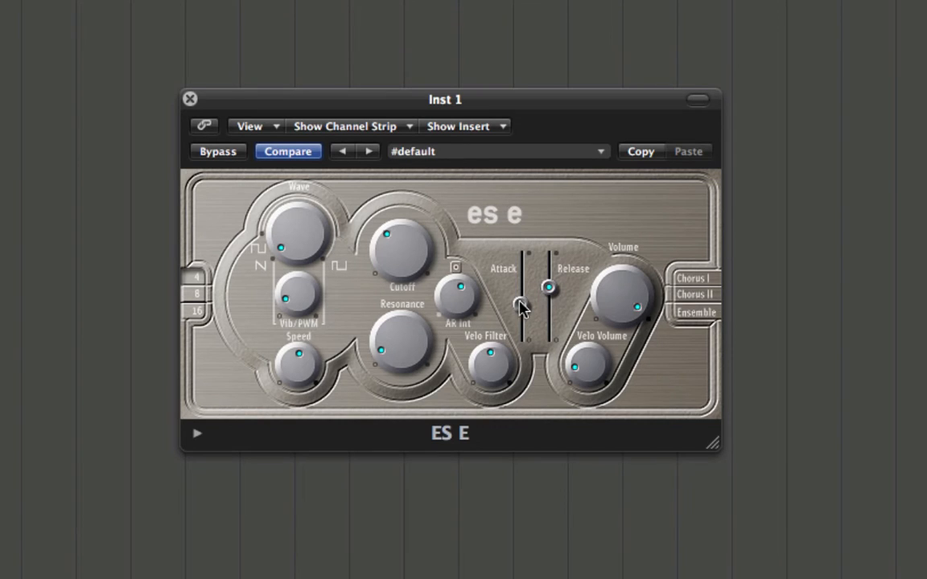
- Set the envelope's attack to its minimum and its release to slightly above minimum
drag(519, 304, 519, 337)
drag(548, 288, 554, 367)
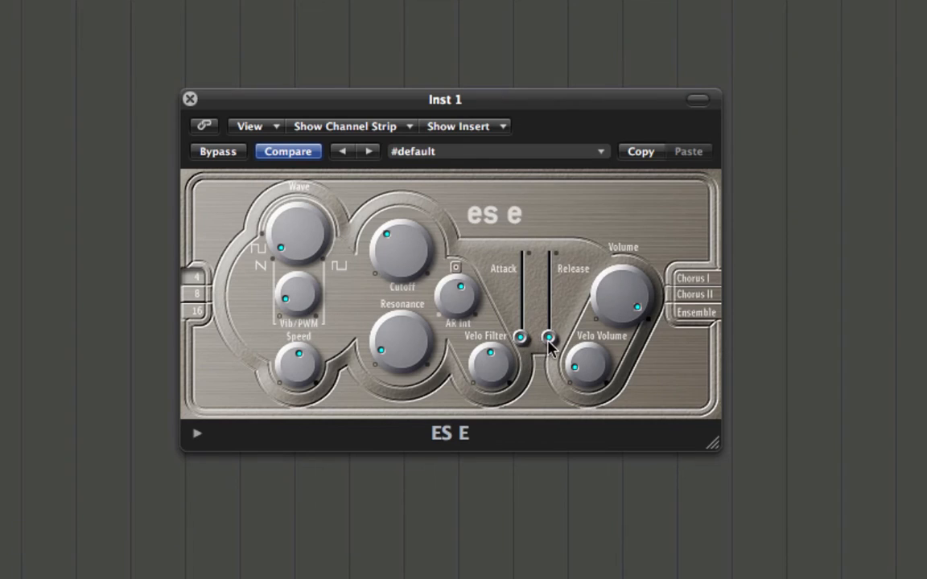
drag(549, 339, 549, 321)
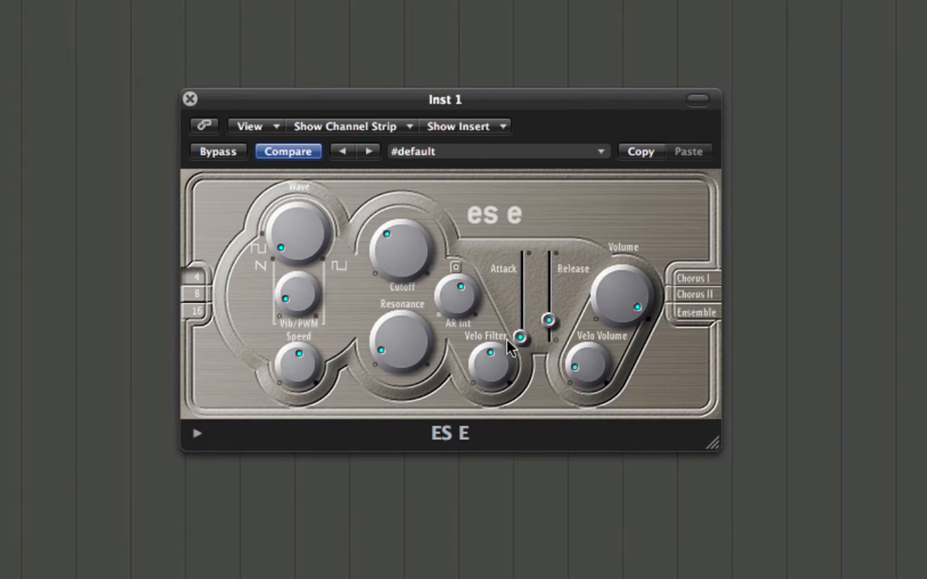
- Raise the filter cutoff to just above halfway and try different Wave settings
drag(388, 258, 380, 207)
drag(406, 240, 405, 244)
drag(289, 248, 281, 227)
mouse_move(288, 249)
mouse_down()
mouse_move(288, 153)
mouse_move(292, 259)
mouse_up()
drag(279, 239, 280, 261)
- Try different Vib/PWM and Speed amounts, leaving both slightly below halfway with Wave in the pulse range
drag(304, 316, 296, 294)
drag(282, 356, 306, 436)
drag(295, 295, 293, 308)
drag(290, 308, 290, 280)
drag(290, 356, 285, 316)
drag(282, 248, 281, 185)
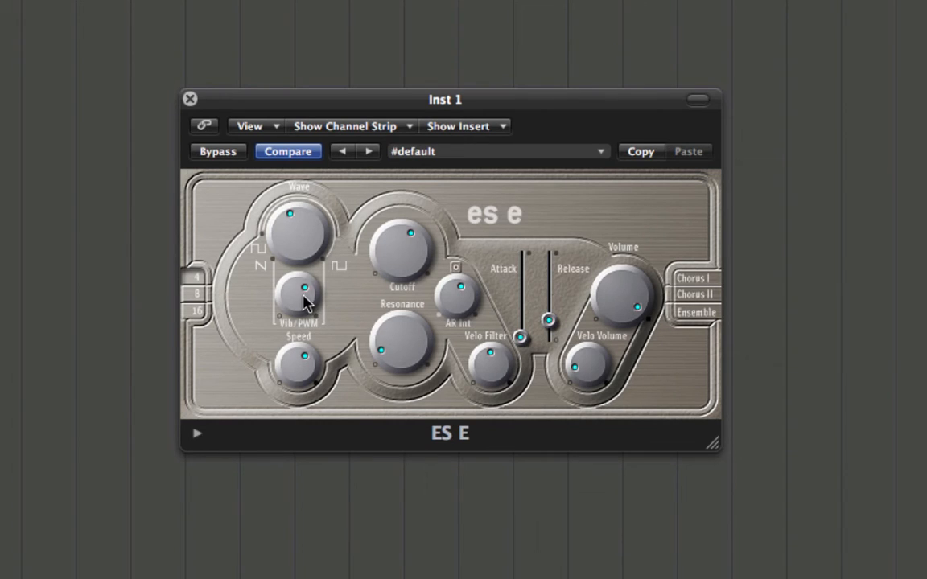
mouse_move(302, 367)
mouse_down()
mouse_move(291, 339)
mouse_move(293, 381)
mouse_up()
drag(292, 296, 300, 399)
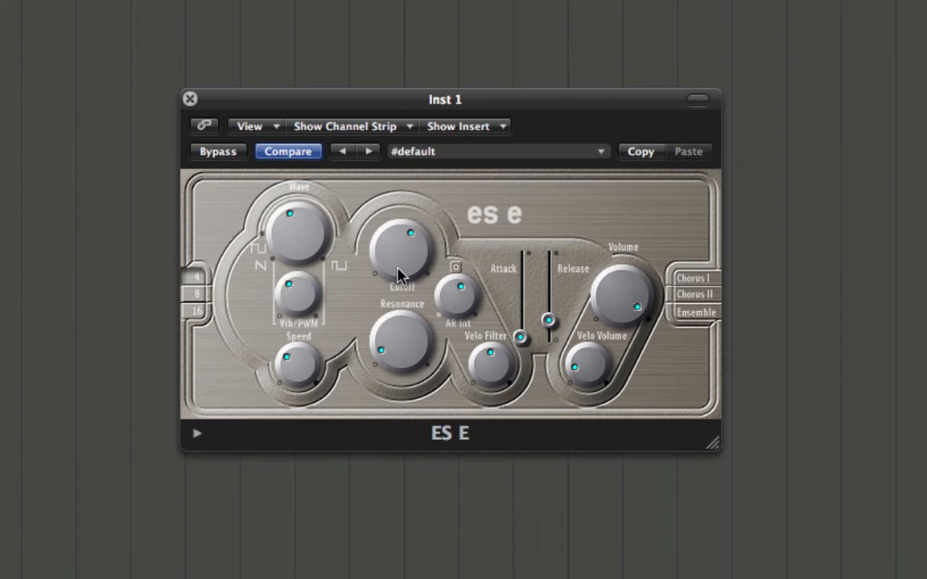
- Sweep the filter cutoff at low and then high resonance, reducing the output volume slightly
drag(412, 236, 402, 254)
drag(400, 251, 394, 313)
drag(390, 249, 395, 136)
drag(401, 239, 402, 378)
drag(641, 315, 616, 324)
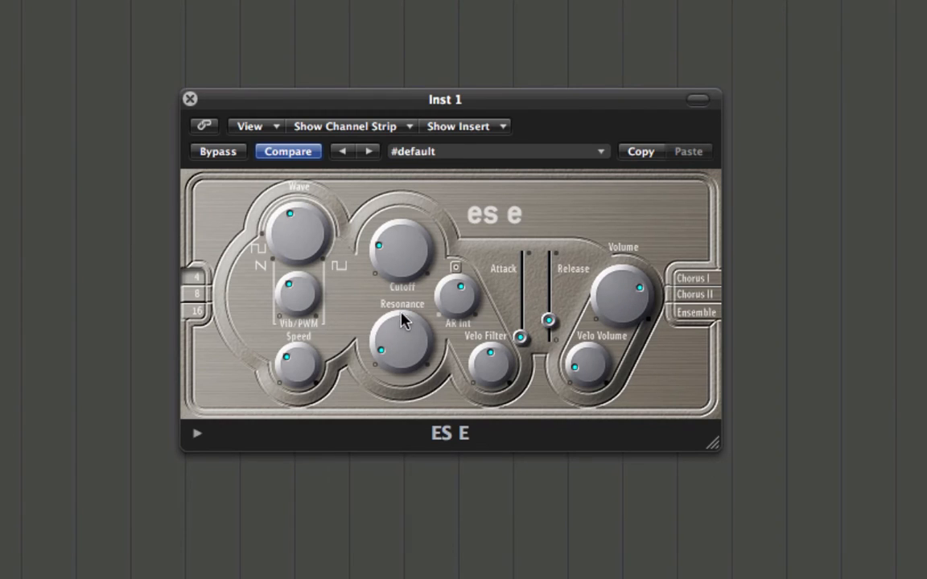
drag(392, 322, 385, 259)
drag(392, 219, 378, 169)
- Open a Channel EQ beside the ES E on Inst 1 and turn on its analyzer
drag(0, 0, 722, 165)
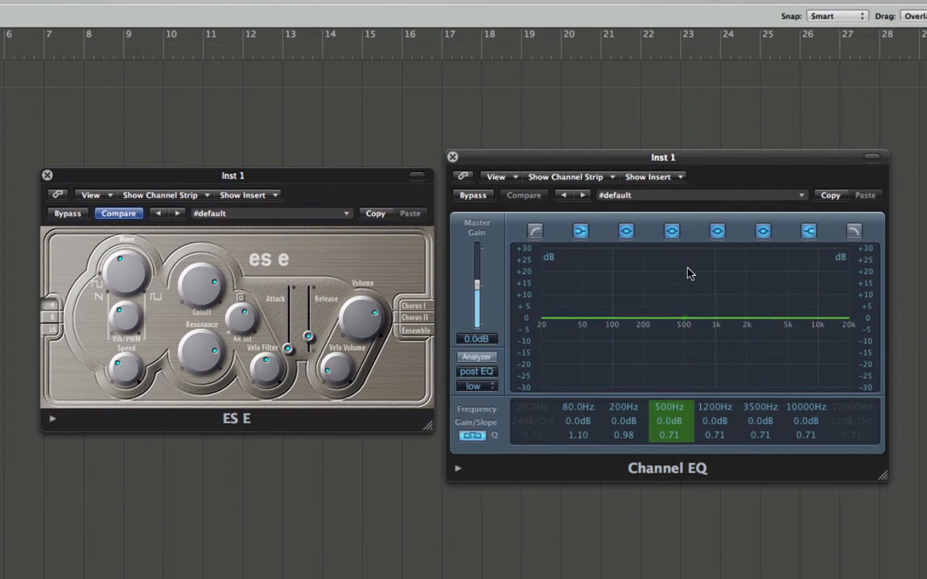
click(477, 359)
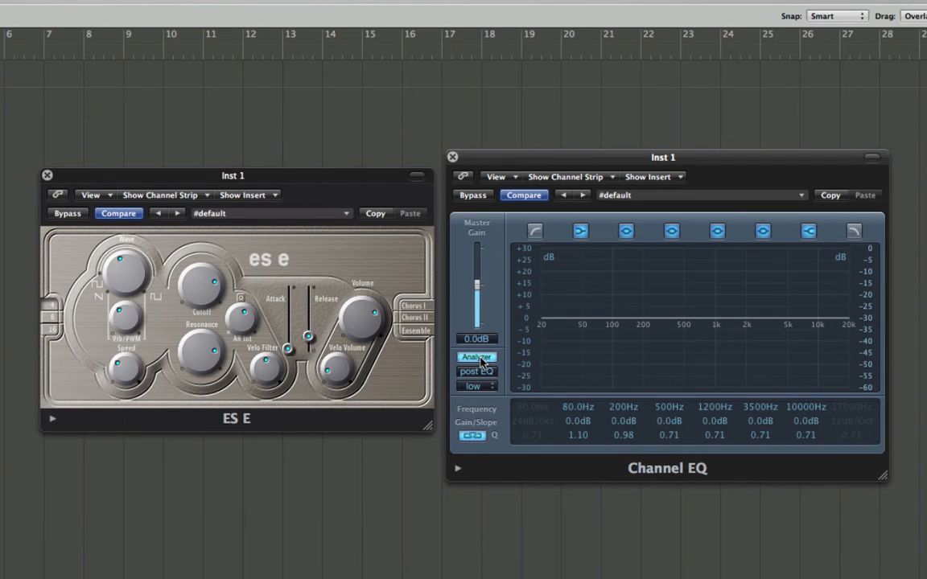
- Sweep the ES E cutoff against the analyzer, leaving it just above halfway with low resonance, and close the EQ
click(200, 294)
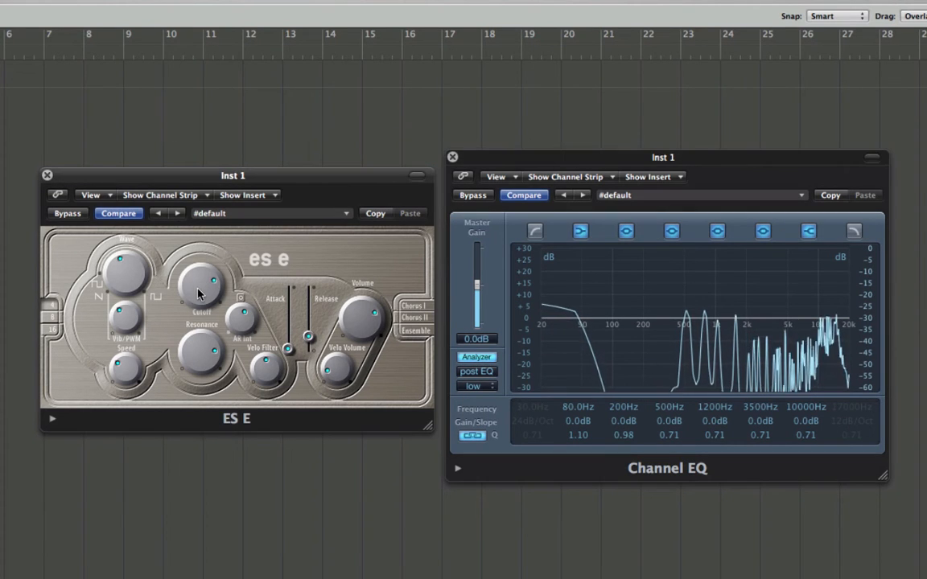
drag(199, 294, 181, 252)
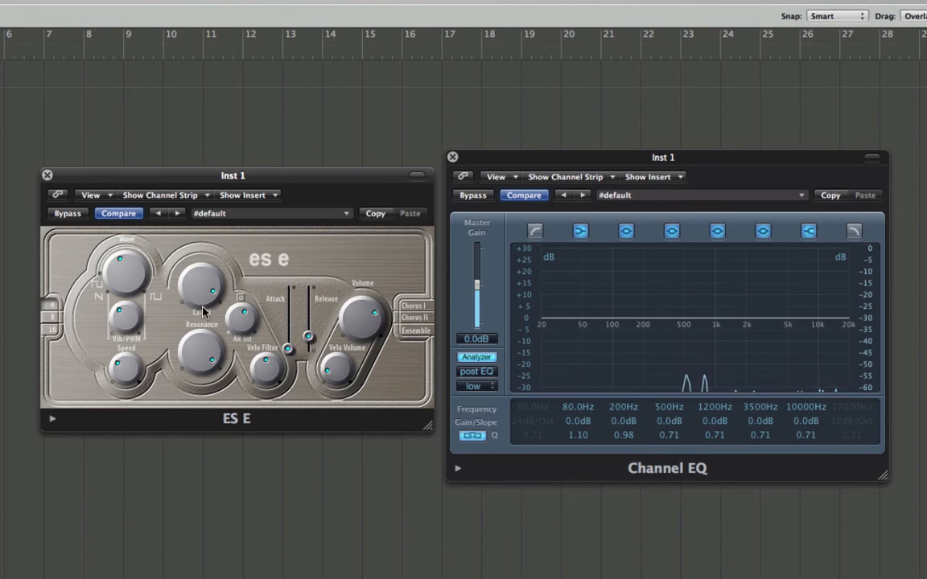
drag(199, 282, 203, 439)
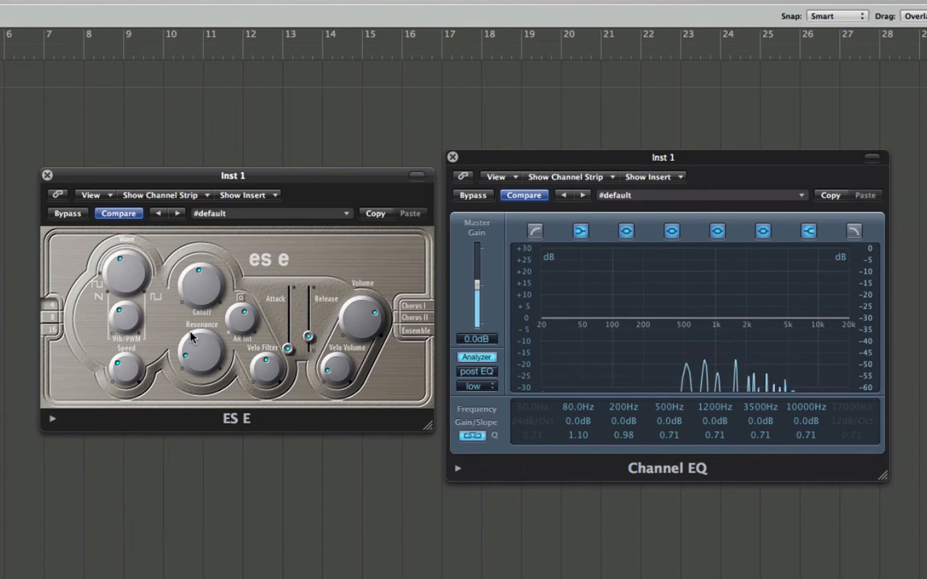
drag(199, 294, 190, 272)
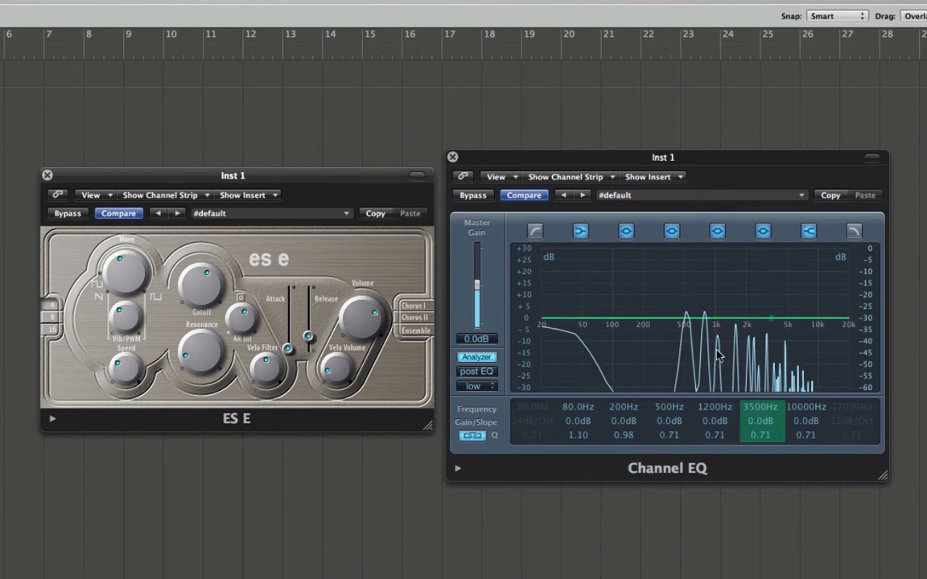
click(452, 157)
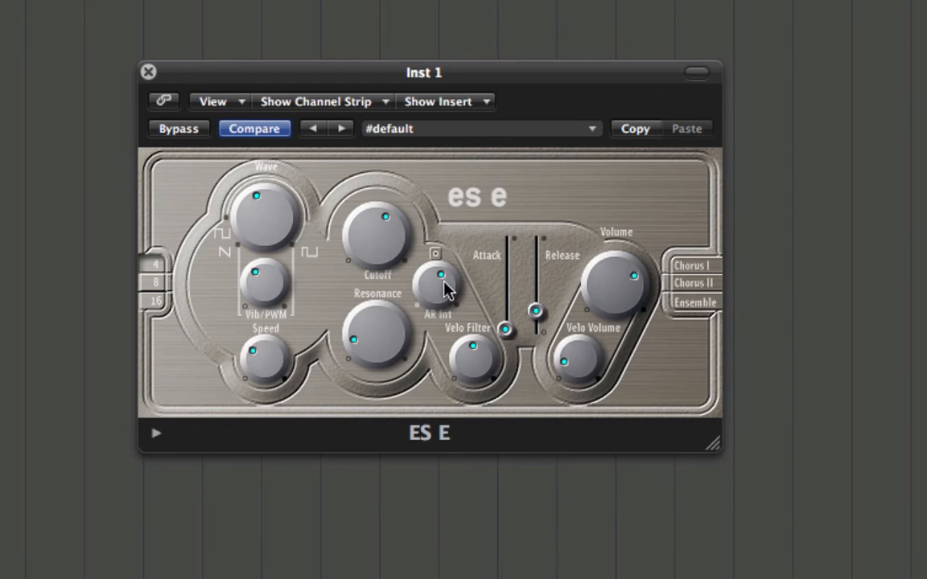
- Set AR Int to a high positive amount and raise the attack to above its midpoint
drag(444, 280, 441, 388)
drag(441, 396, 406, 173)
drag(505, 330, 513, 407)
drag(510, 328, 513, 276)
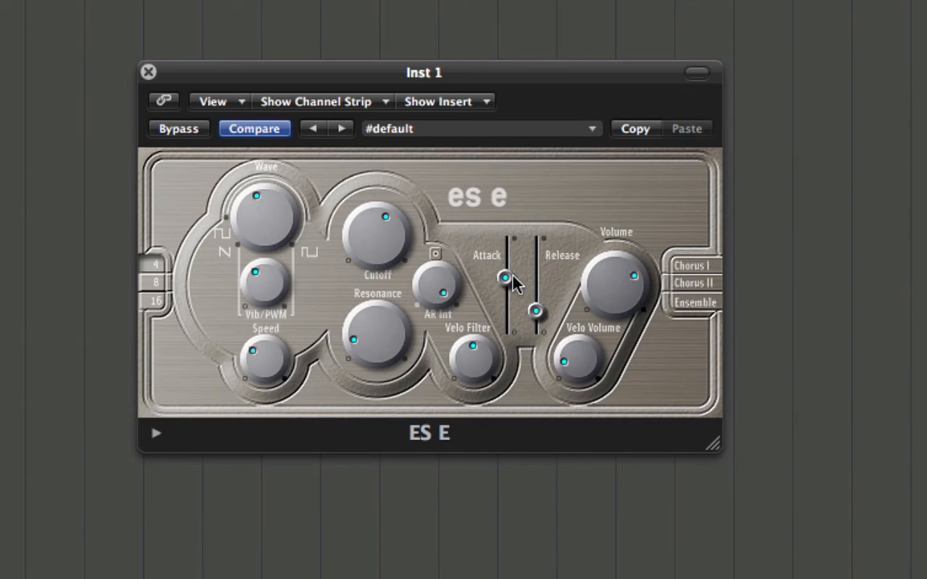
drag(513, 283, 512, 280)
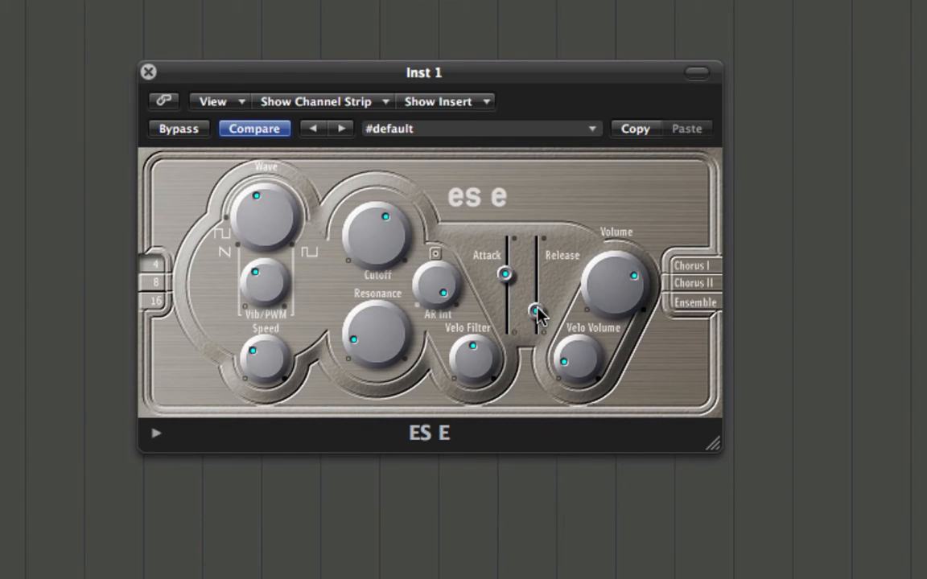
- Try a near-minimum release and then raise the release to the same level as the attack
drag(537, 311, 536, 329)
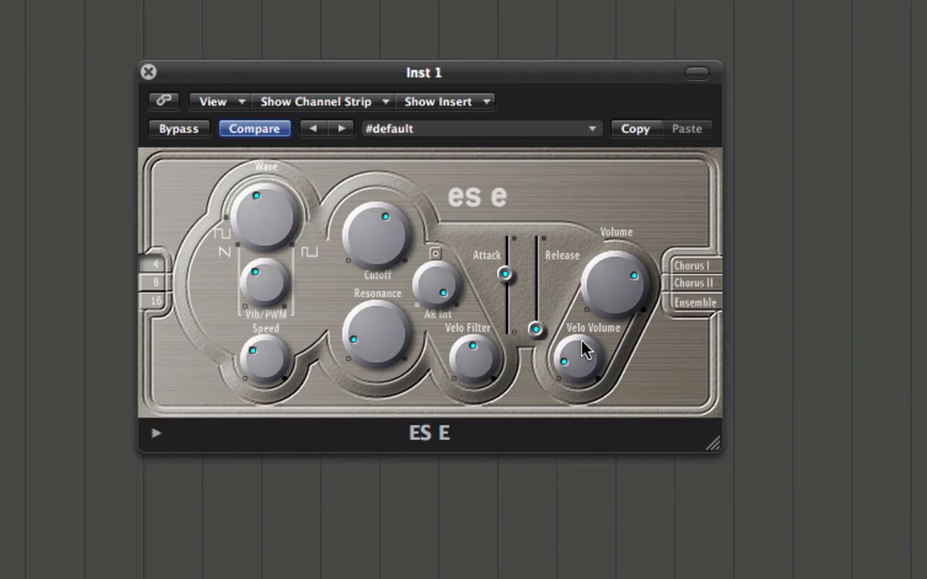
drag(536, 329, 536, 279)
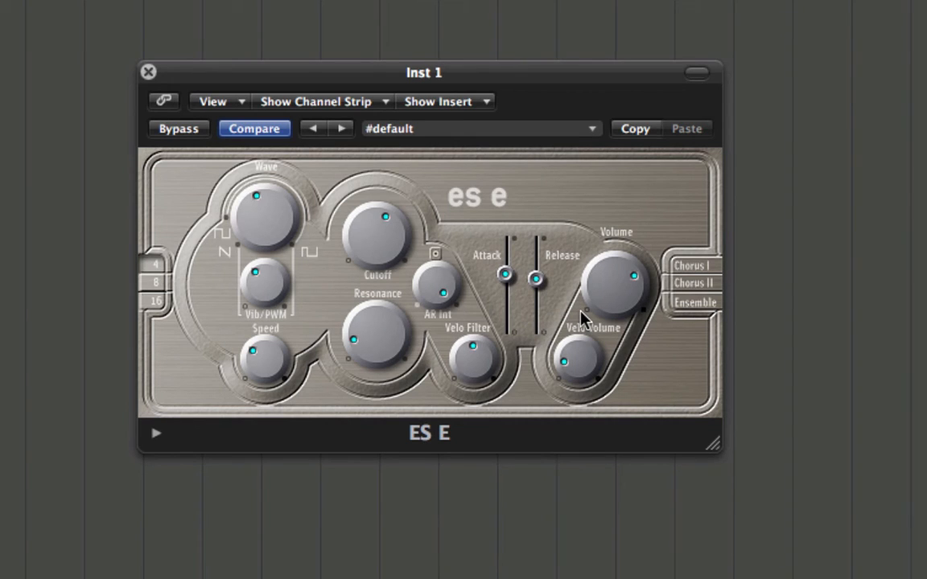
drag(540, 285, 538, 281)
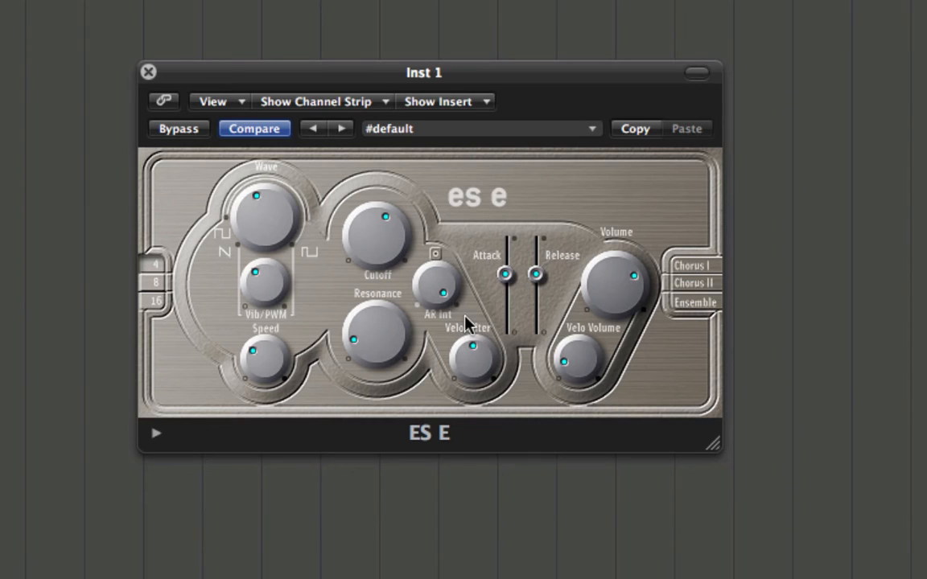
- Raise the cutoff and try the velocity controls, leaving Velo Filter and Velo Volume low
drag(373, 245, 458, 322)
drag(467, 366, 486, 456)
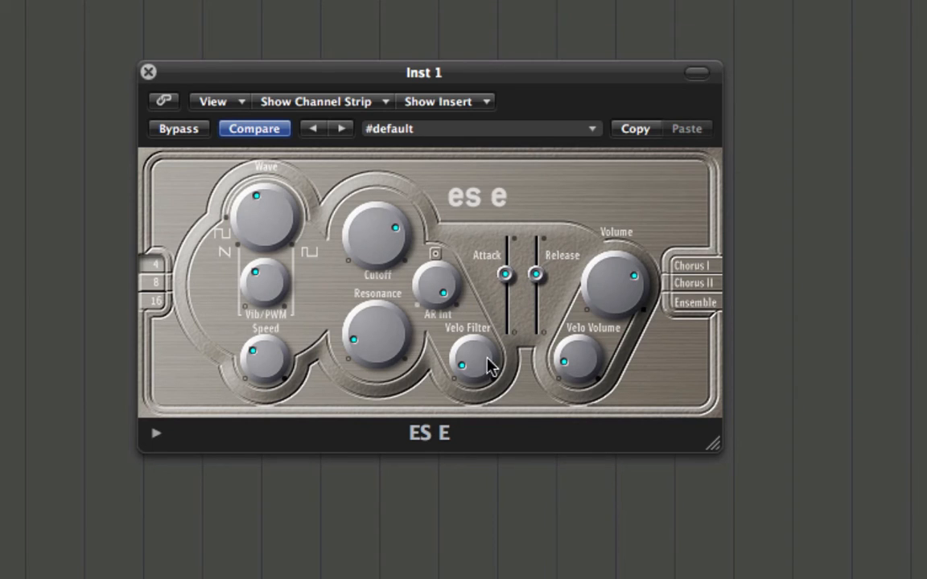
drag(479, 360, 507, 341)
drag(573, 374, 574, 249)
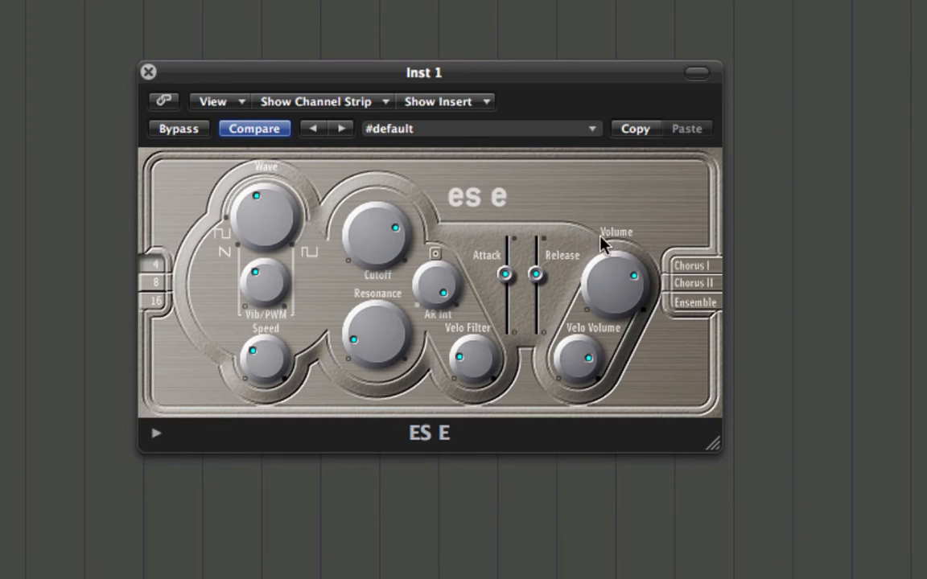
drag(580, 354, 568, 568)
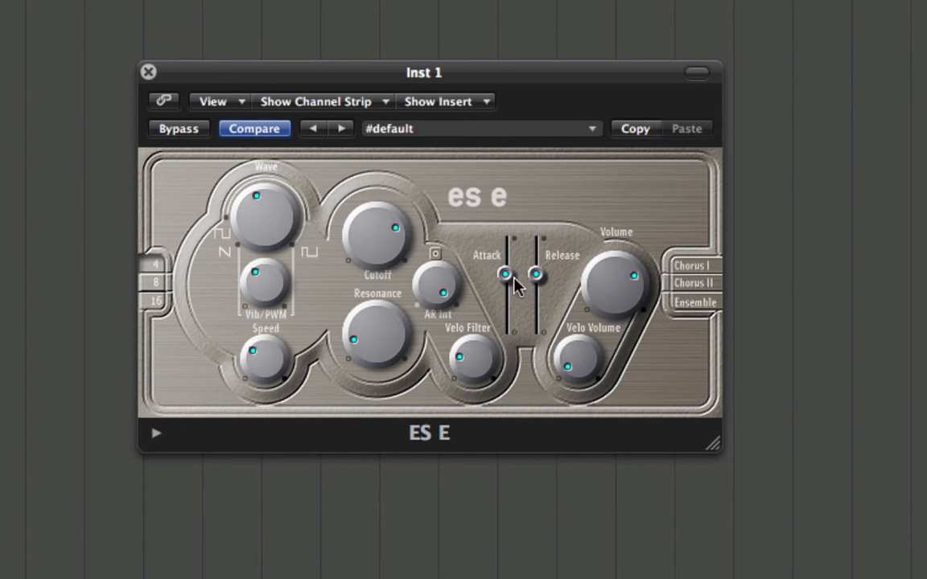
- Shorten the attack and release slightly, and soften the filter with a low cutoff and reduced AR Int
drag(534, 278, 511, 290)
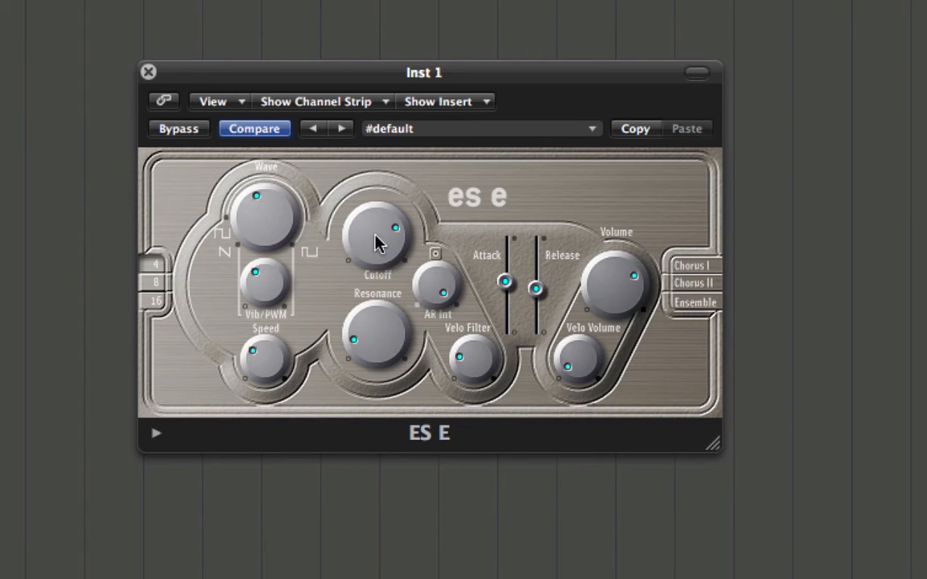
mouse_move(369, 262)
mouse_down()
mouse_move(370, 274)
mouse_move(376, 260)
mouse_up()
drag(440, 278, 427, 338)
mouse_move(367, 258)
mouse_down()
mouse_move(364, 270)
mouse_move(364, 261)
mouse_up()
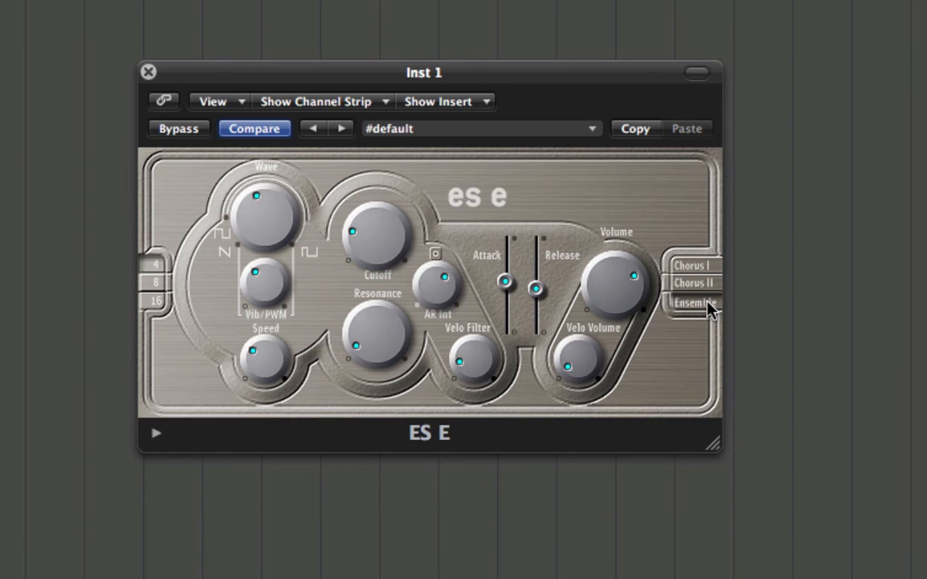
- Try the Chorus II effect and turn Wave, Vib/PWM and Speed down to low settings
click(693, 280)
drag(255, 213, 253, 304)
drag(406, 78, 448, 65)
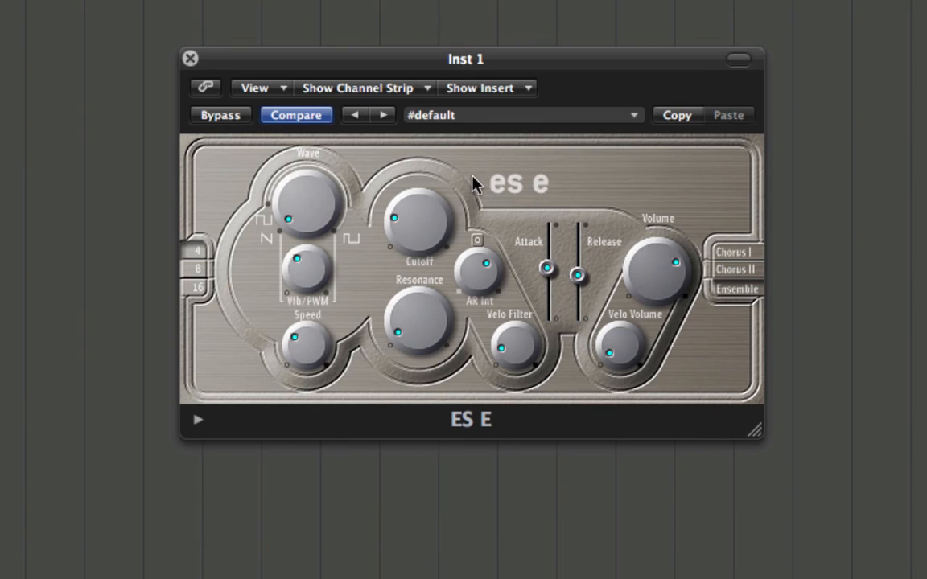
drag(312, 264, 306, 331)
drag(303, 286, 301, 269)
drag(301, 332, 298, 378)
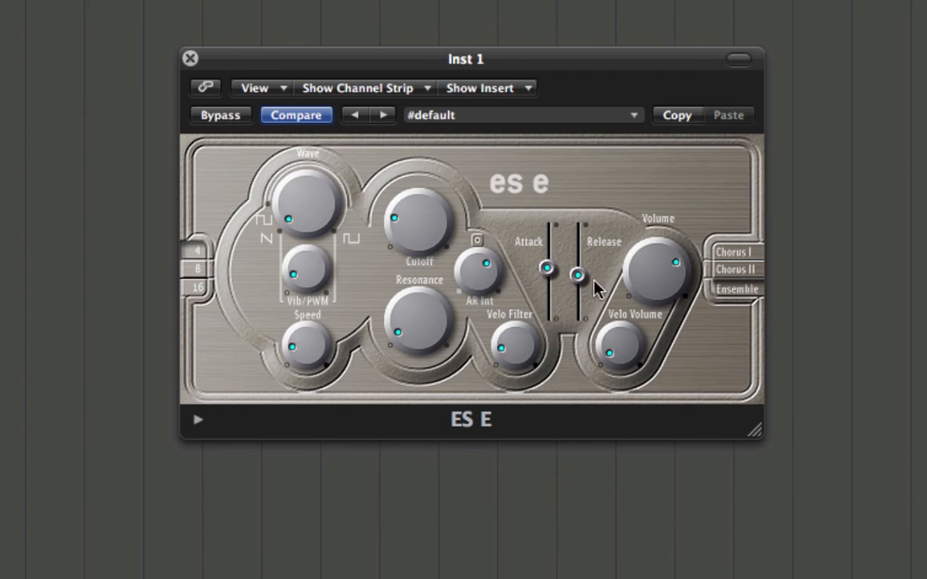
- Lengthen the attack and release, and switch the octave to 8 with the Chorus II effect
drag(549, 269, 584, 262)
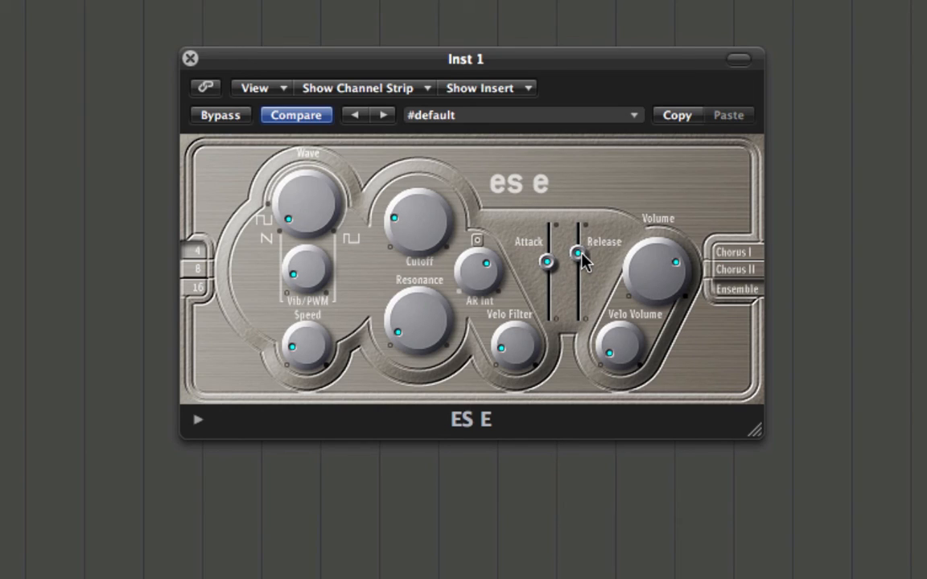
click(192, 273)
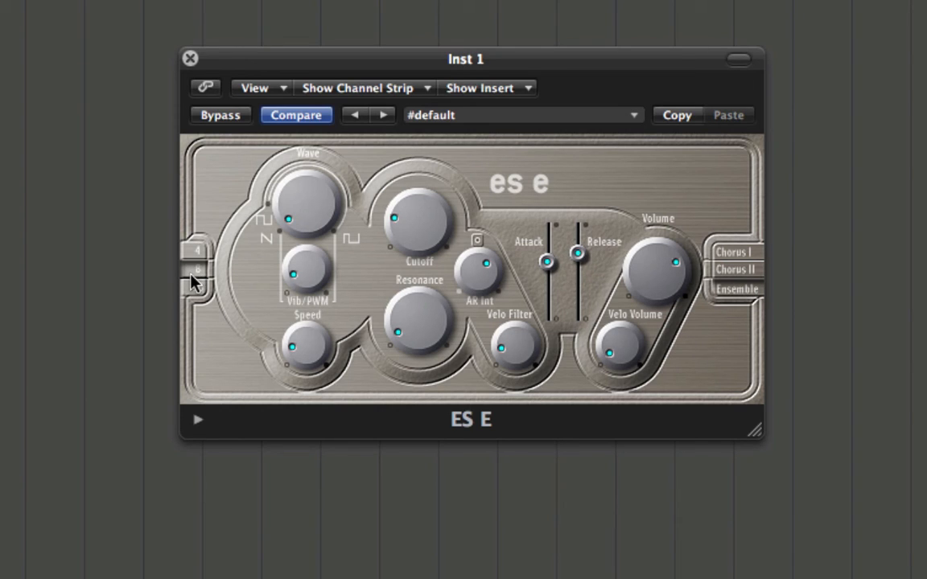
click(756, 271)
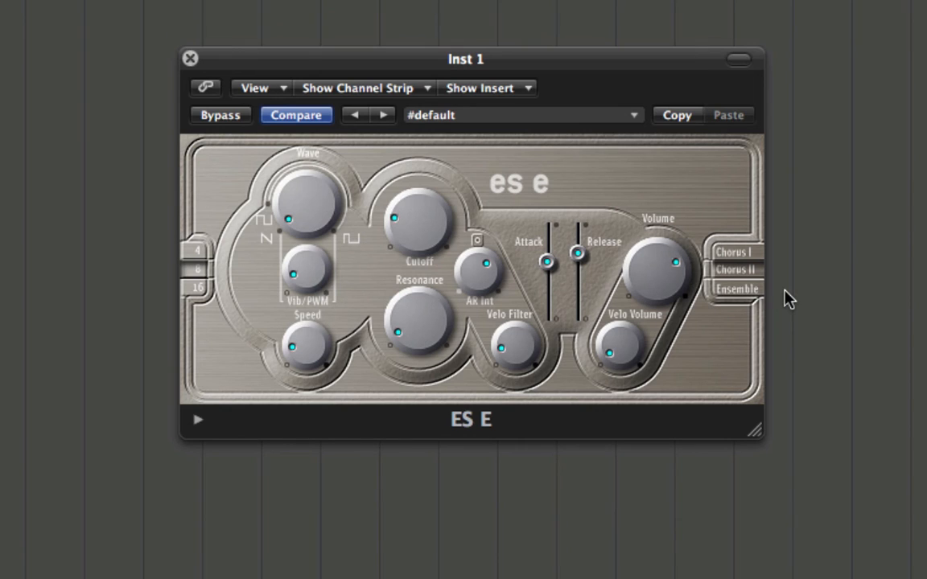
- Try different AR Int amounts and raise the Velo Filter to a high setting
drag(487, 266, 471, 318)
drag(470, 271, 468, 222)
drag(499, 288, 500, 246)
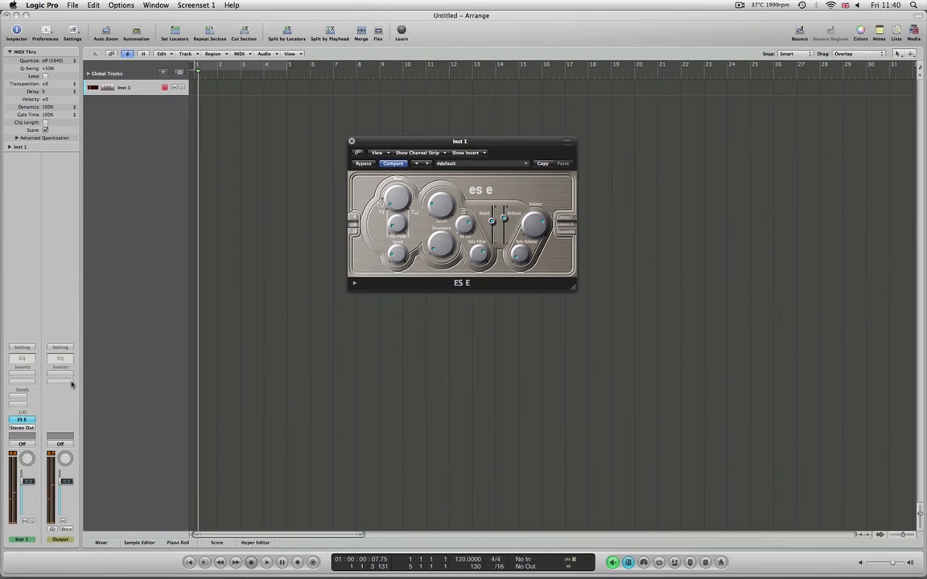
- Try the Audio Damage Eos reverb on the Inst 1 channel with its 10% Insert preset
click(22, 375)
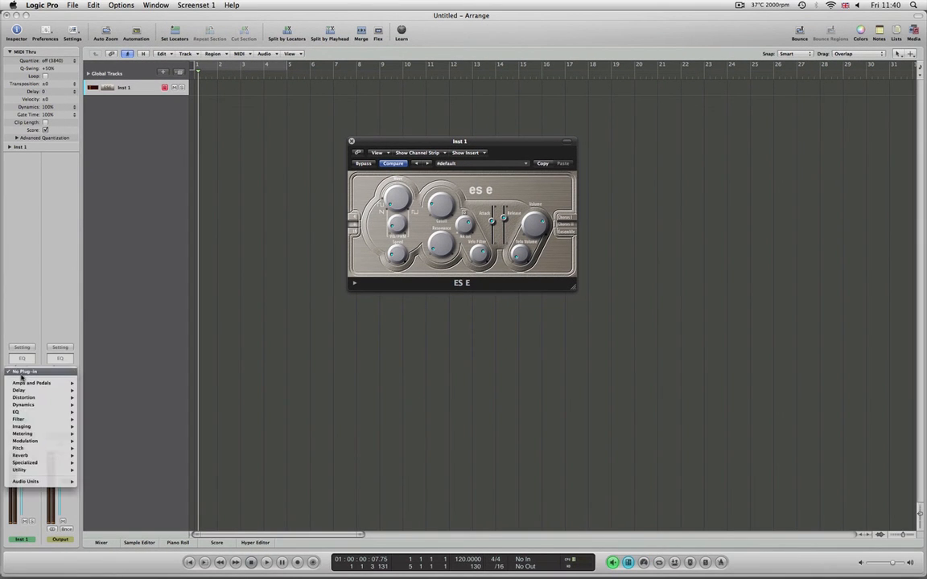
mouse_move(65, 481)
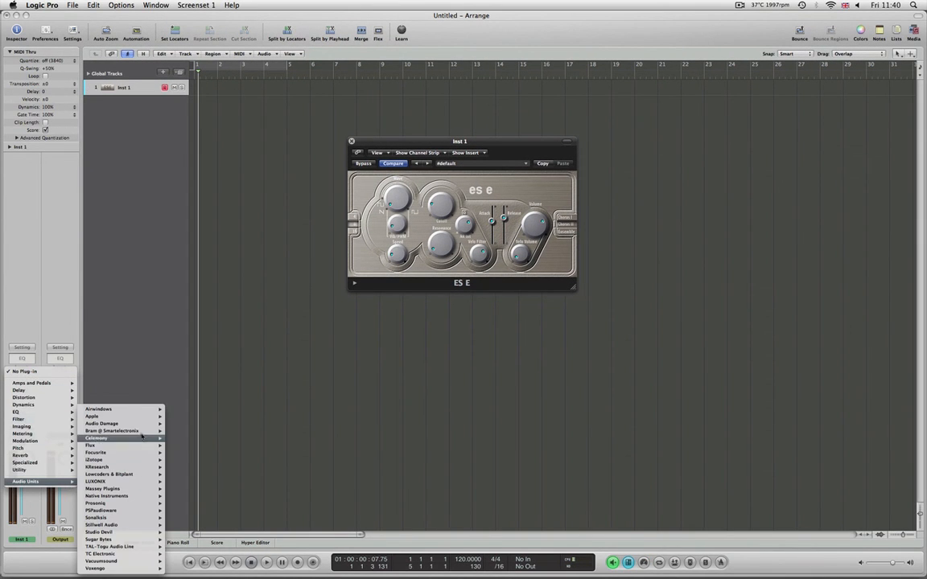
mouse_move(140, 424)
click(186, 424)
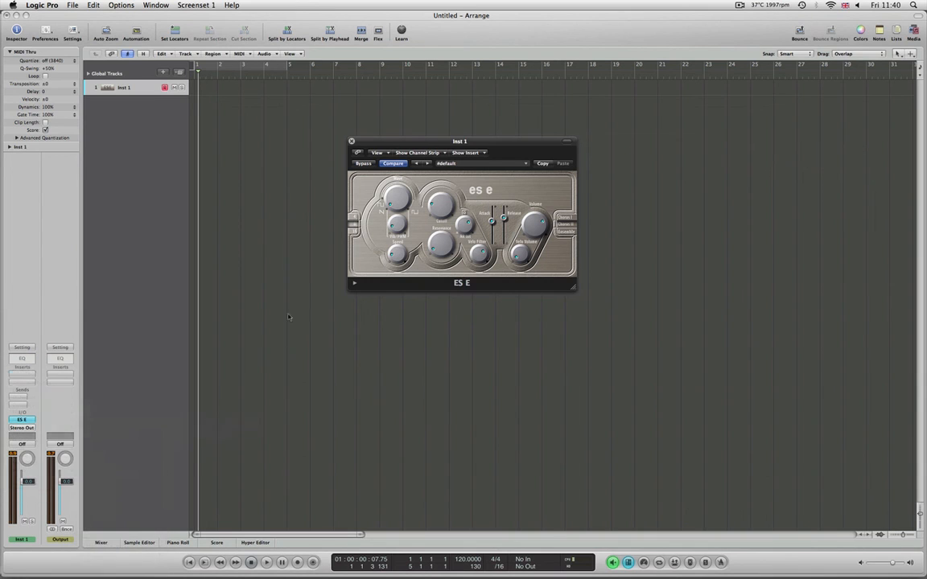
drag(156, 41, 247, 161)
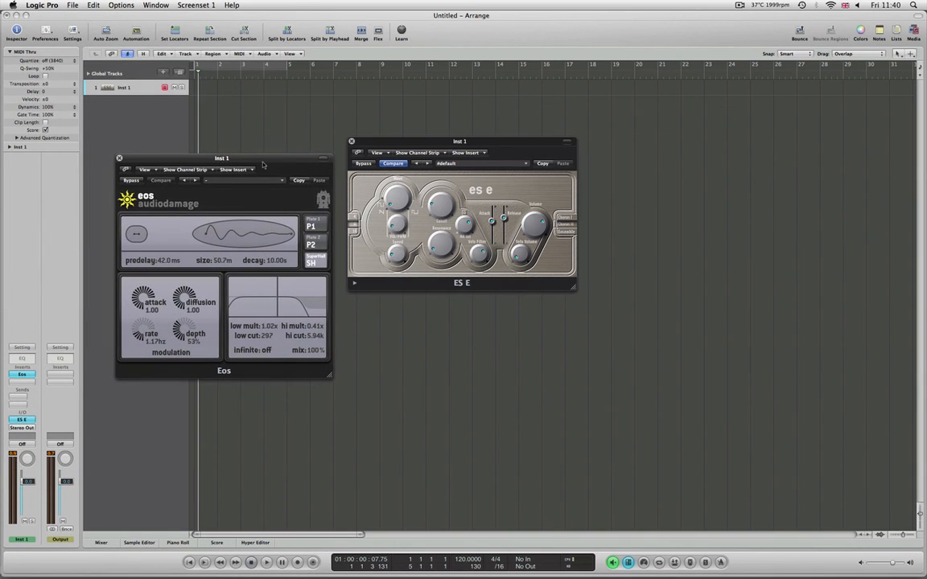
click(251, 181)
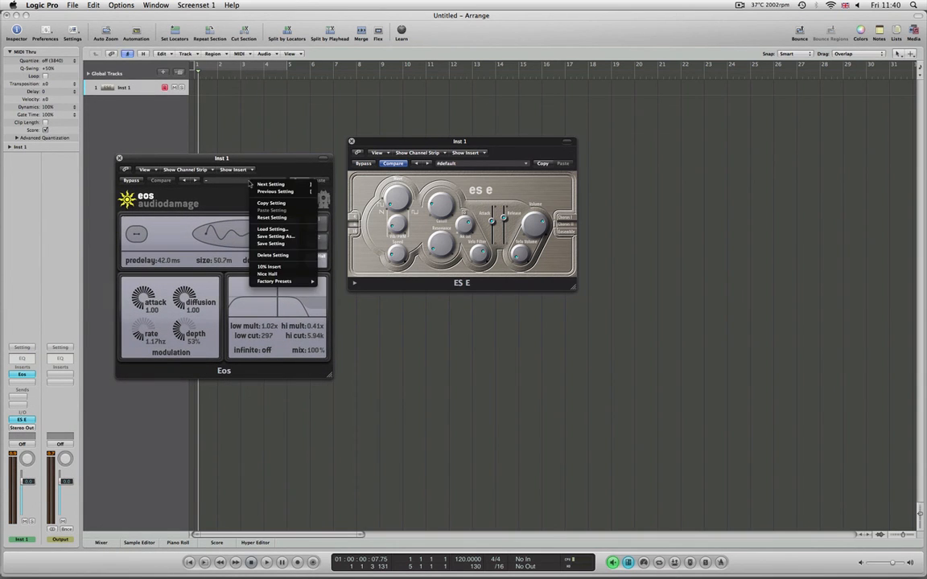
click(290, 268)
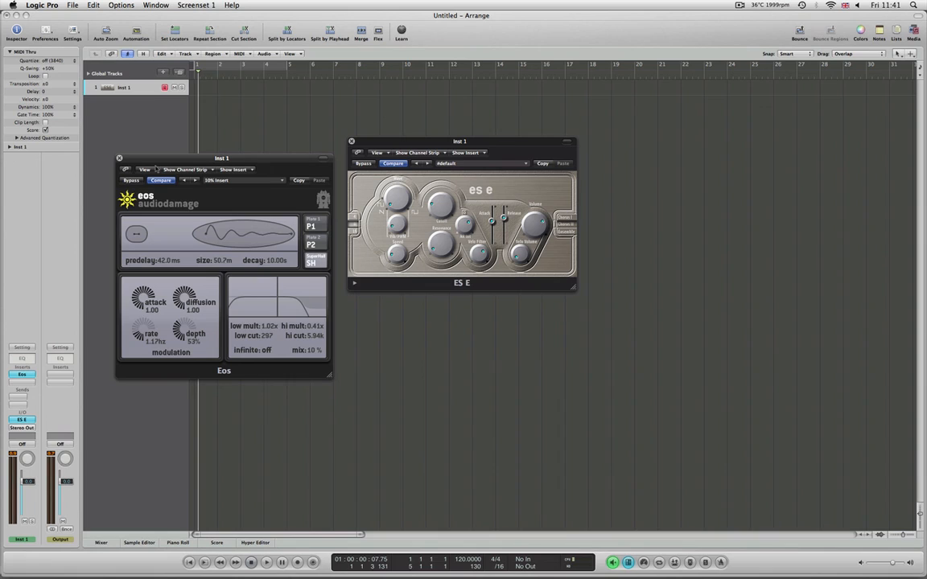
click(119, 157)
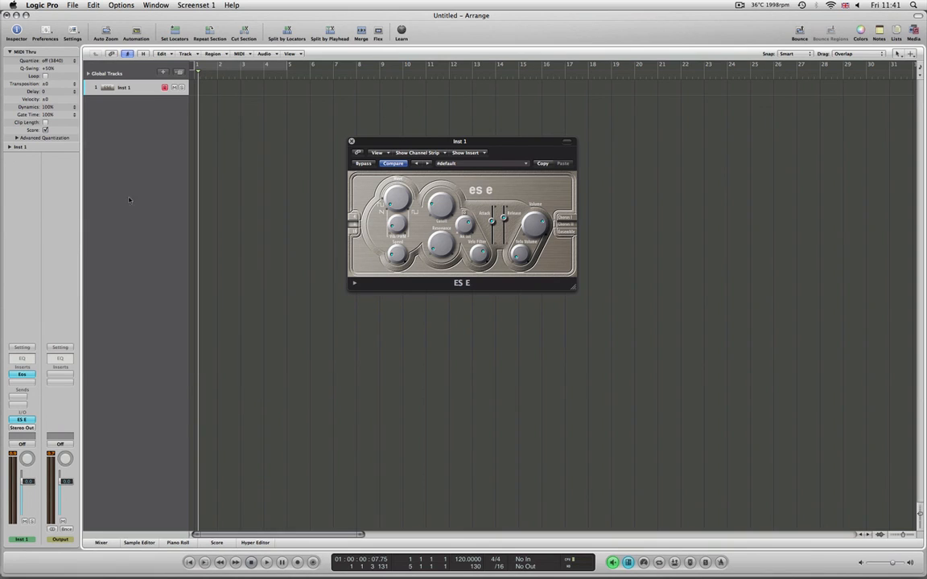
- Replace Eos on the Inst 1 channel with a stereo Space Designer reverb and place its window below the ES E synth
click(24, 375)
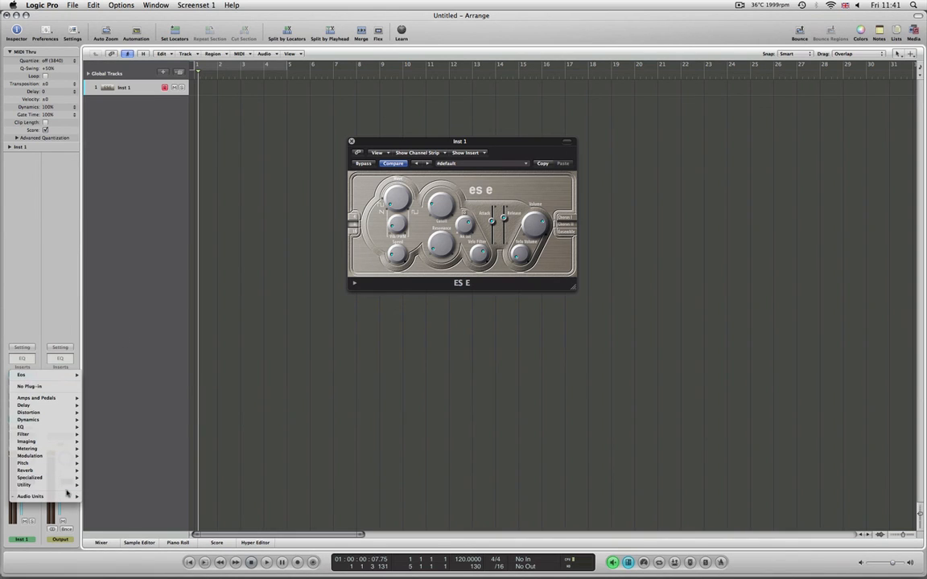
mouse_move(32, 471)
mouse_move(121, 507)
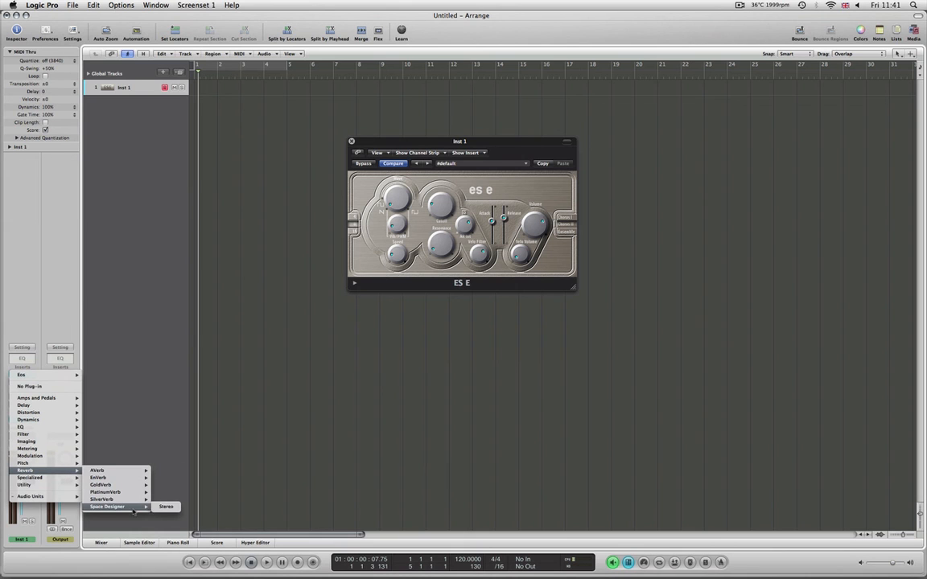
click(163, 507)
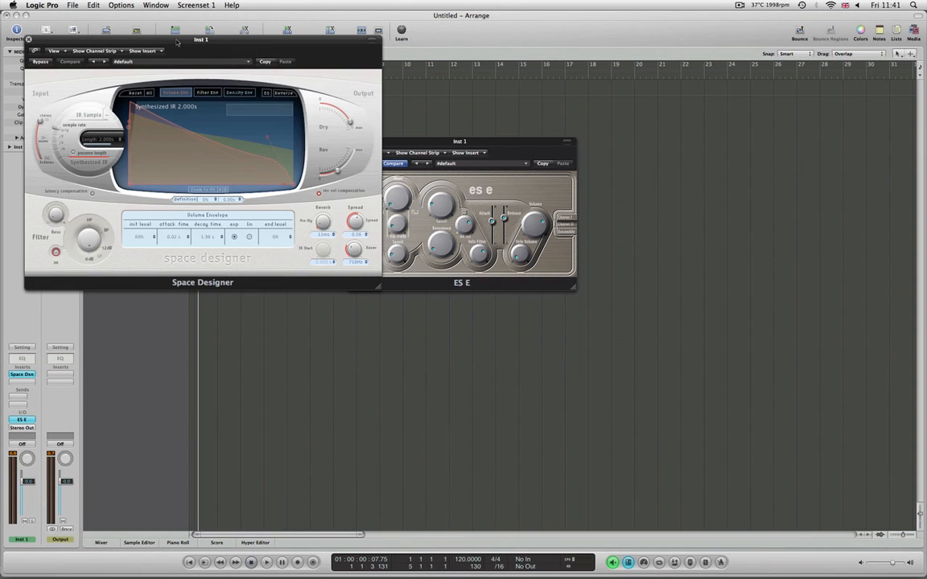
drag(159, 41, 429, 280)
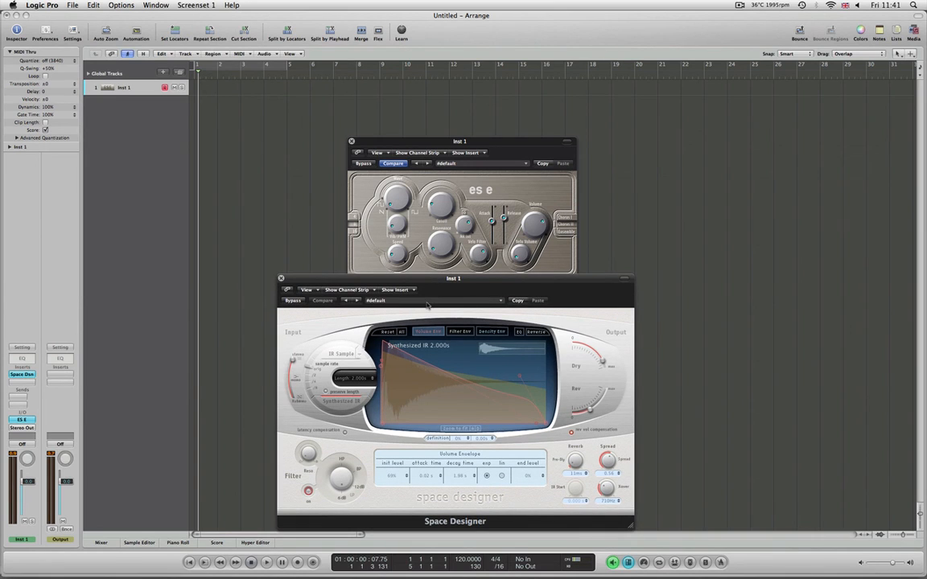
- Load the 14.0s Dome preset from the large indoor spaces in Space Designer
click(428, 305)
mouse_move(494, 391)
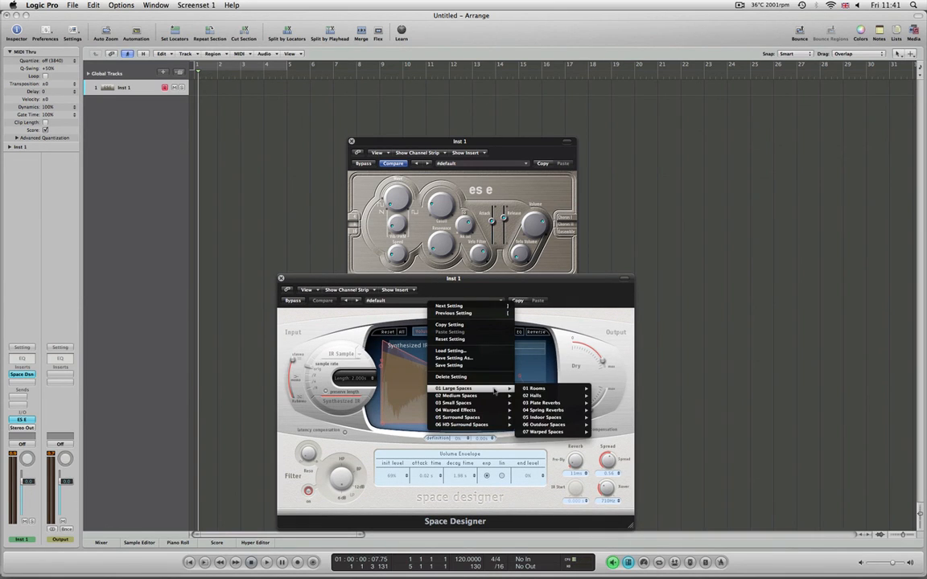
mouse_move(559, 390)
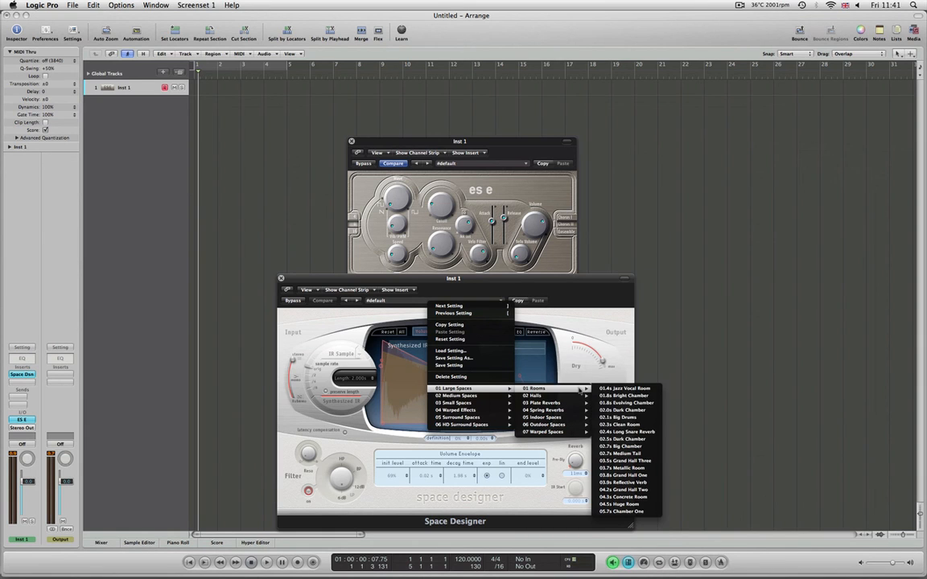
mouse_move(580, 417)
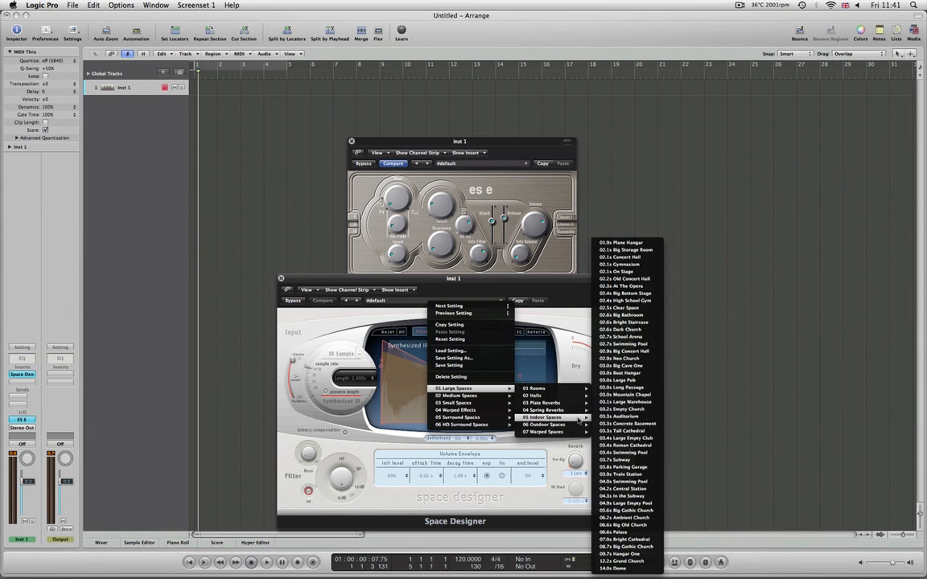
click(624, 568)
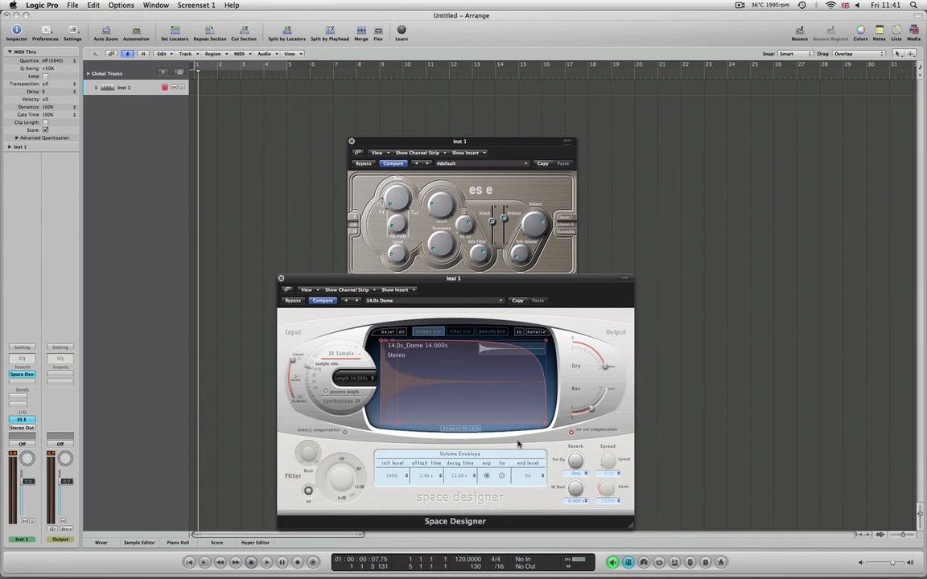
- Set Space Designer's reverb output level to -9.8 dB and close its window
drag(593, 408, 601, 403)
drag(602, 403, 596, 409)
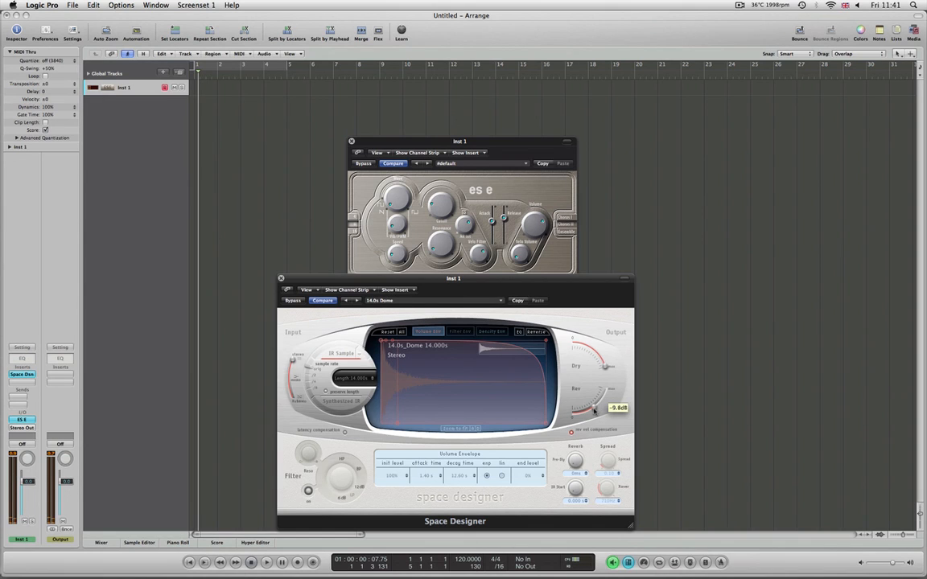
click(281, 278)
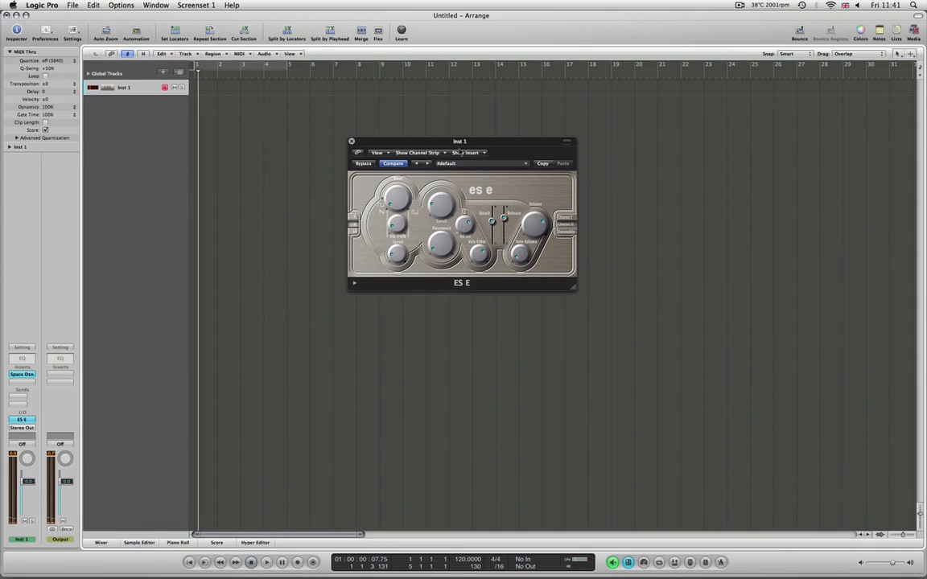
- Audition the Analog Pad preset and the Basic Soft Pad preset in the ES E synth
drag(420, 142, 398, 144)
click(455, 166)
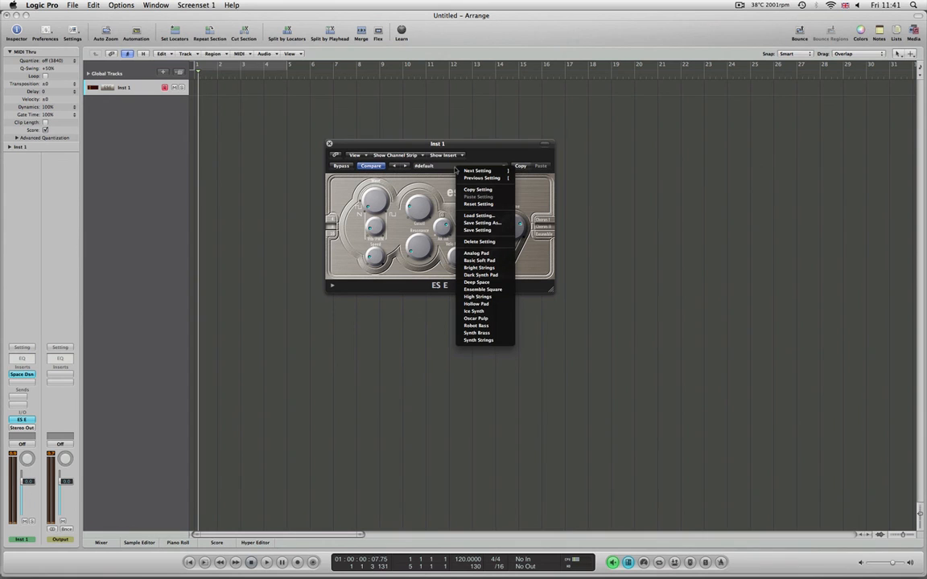
click(487, 254)
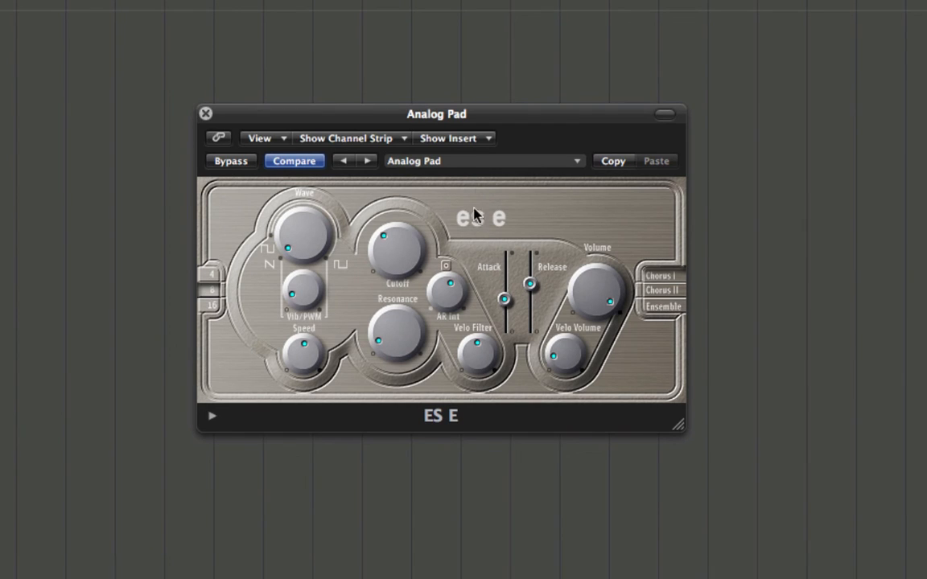
click(515, 163)
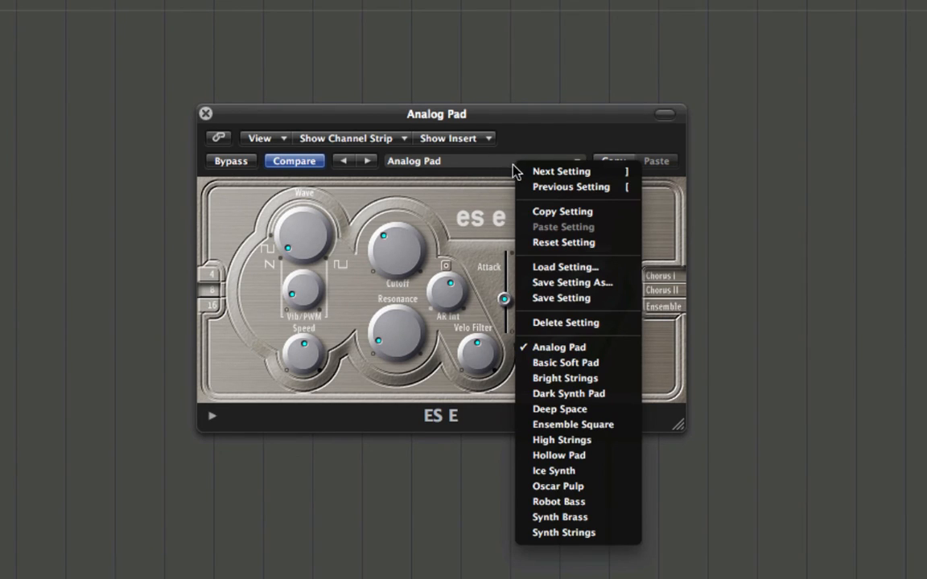
click(3, 537)
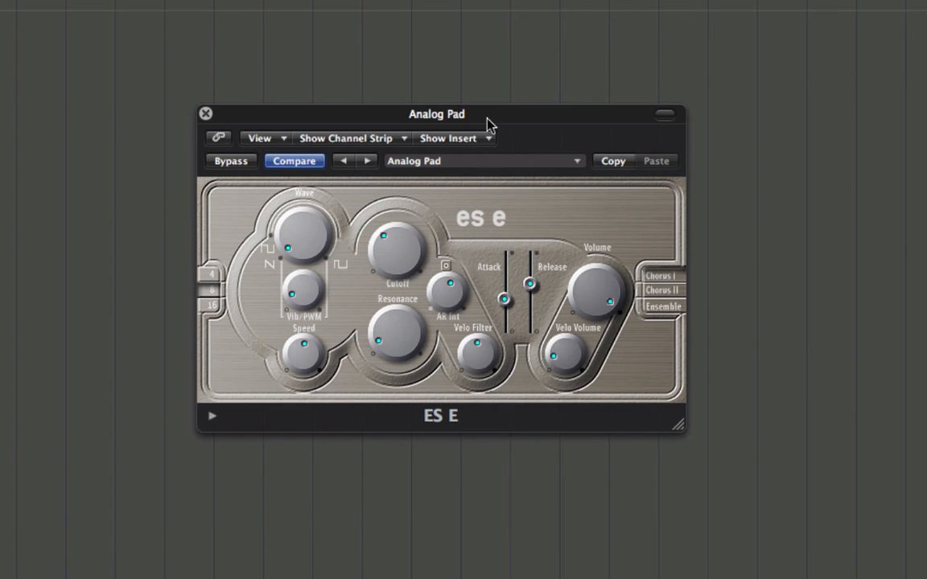
click(537, 161)
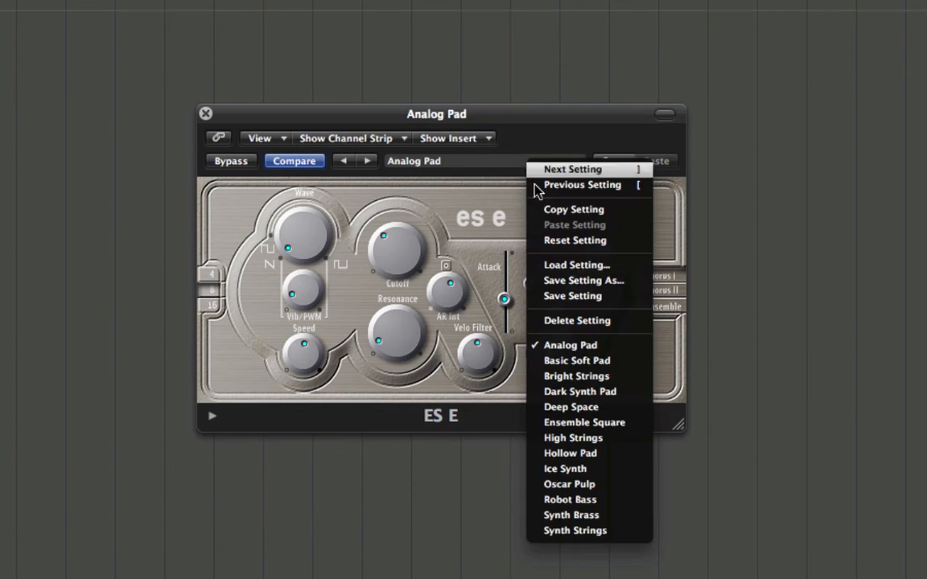
click(584, 361)
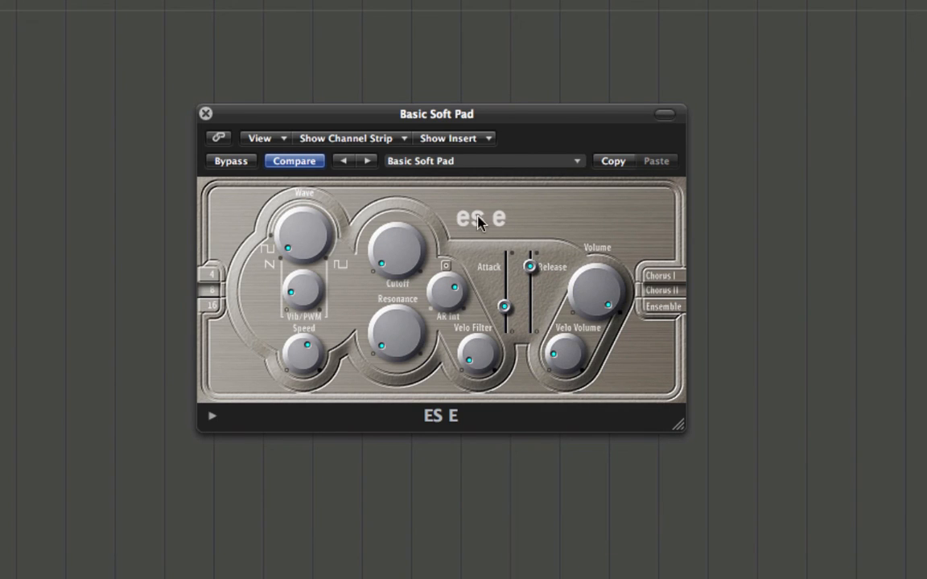
- Audition the ES E synth's Ice Synth preset, and load Robot Bass in its place
click(499, 161)
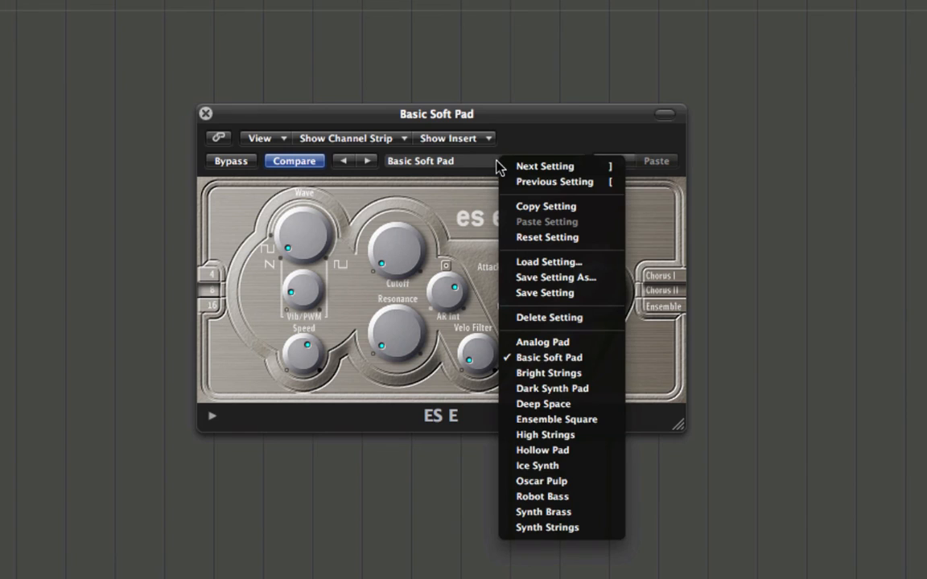
click(586, 467)
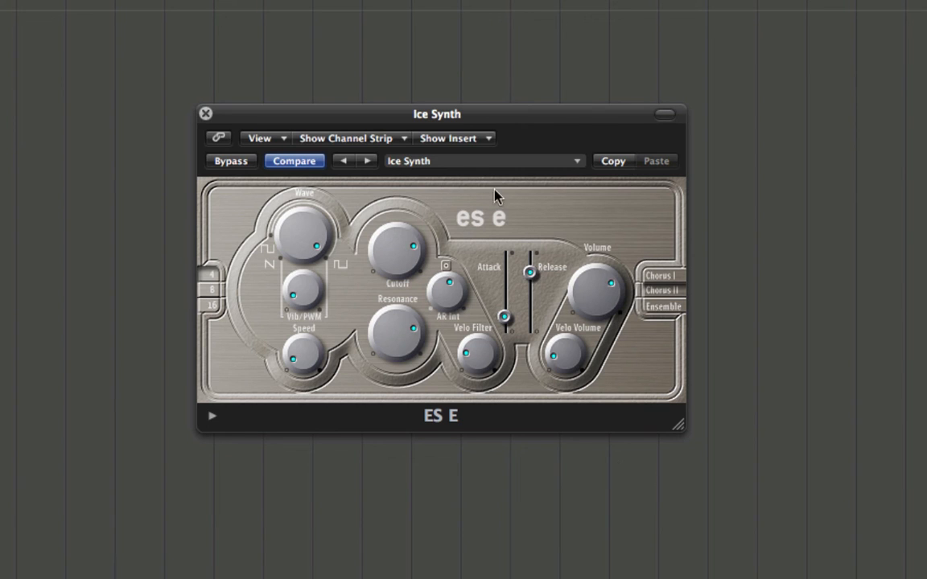
click(475, 166)
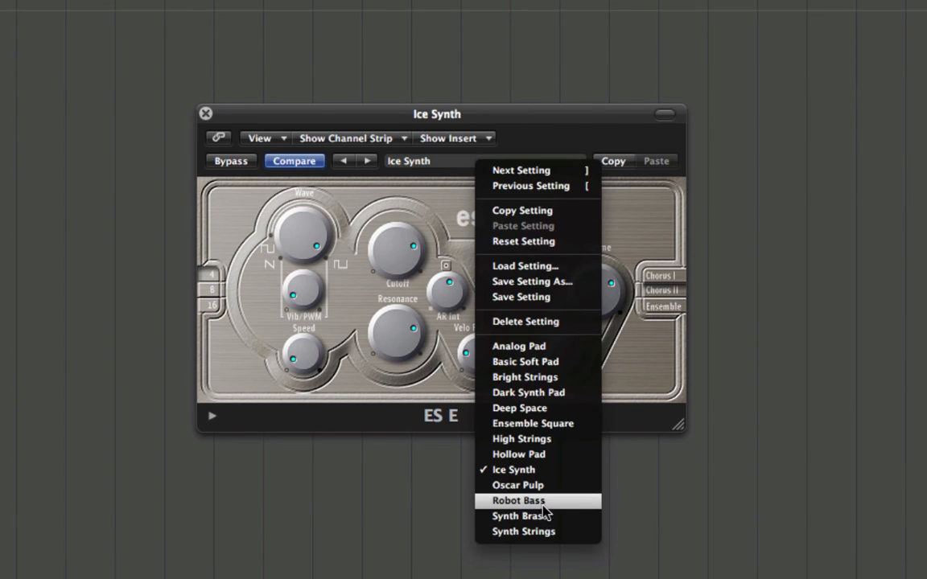
click(499, 501)
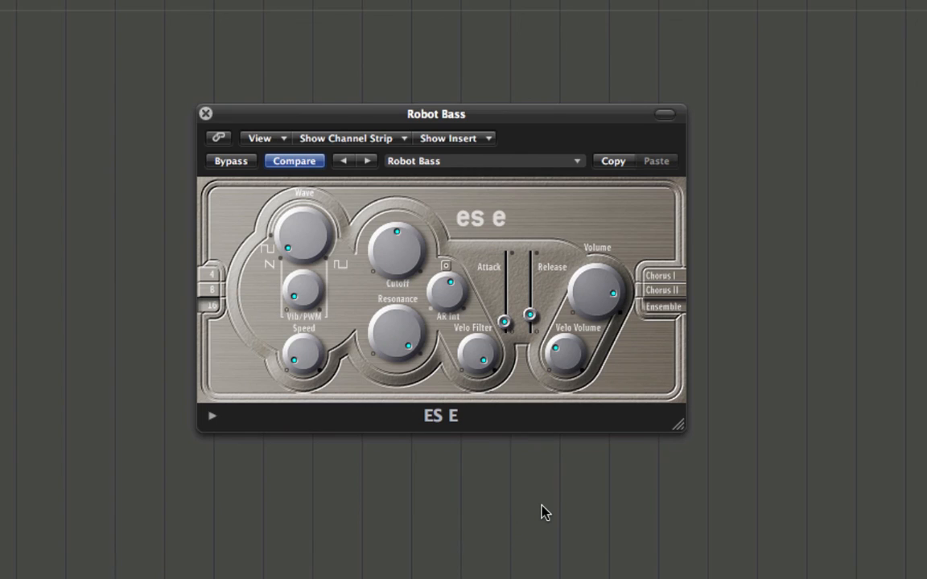